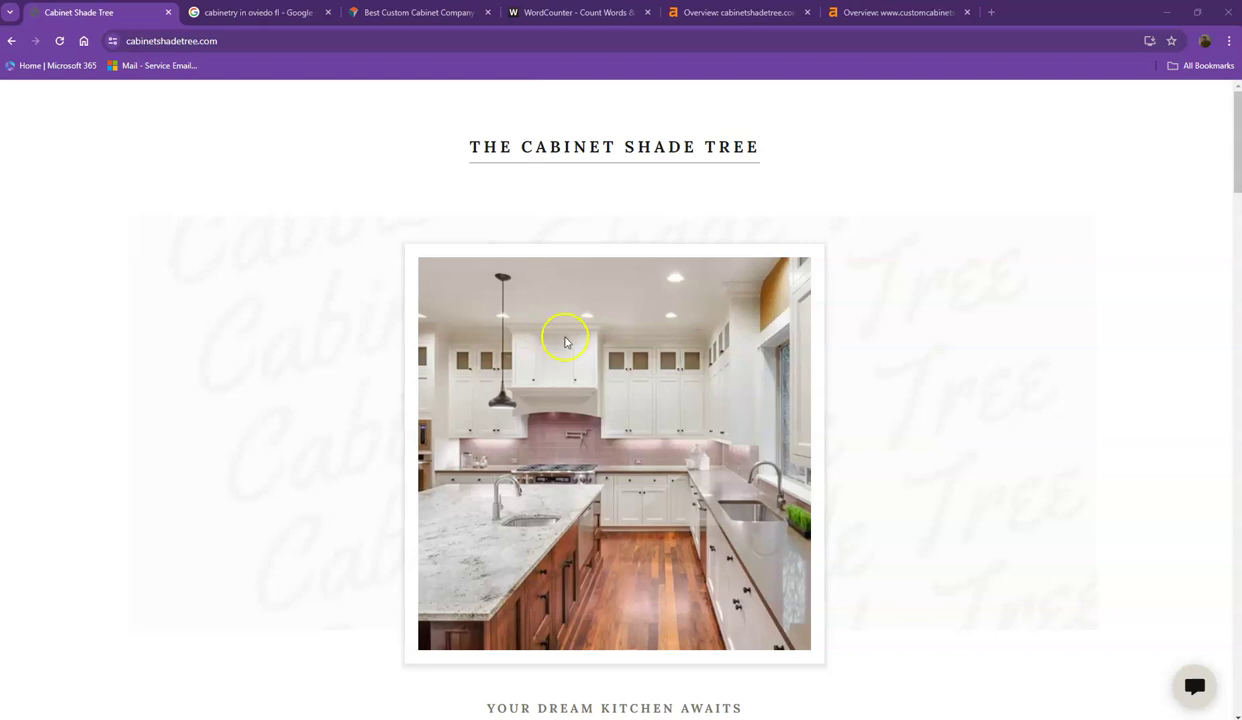
# Skim the Cabinet Shade Tree homepage down to its Project Gallery section
pyautogui.scroll(-10, 555, 370)
pyautogui.scroll(-2, 526, 410)
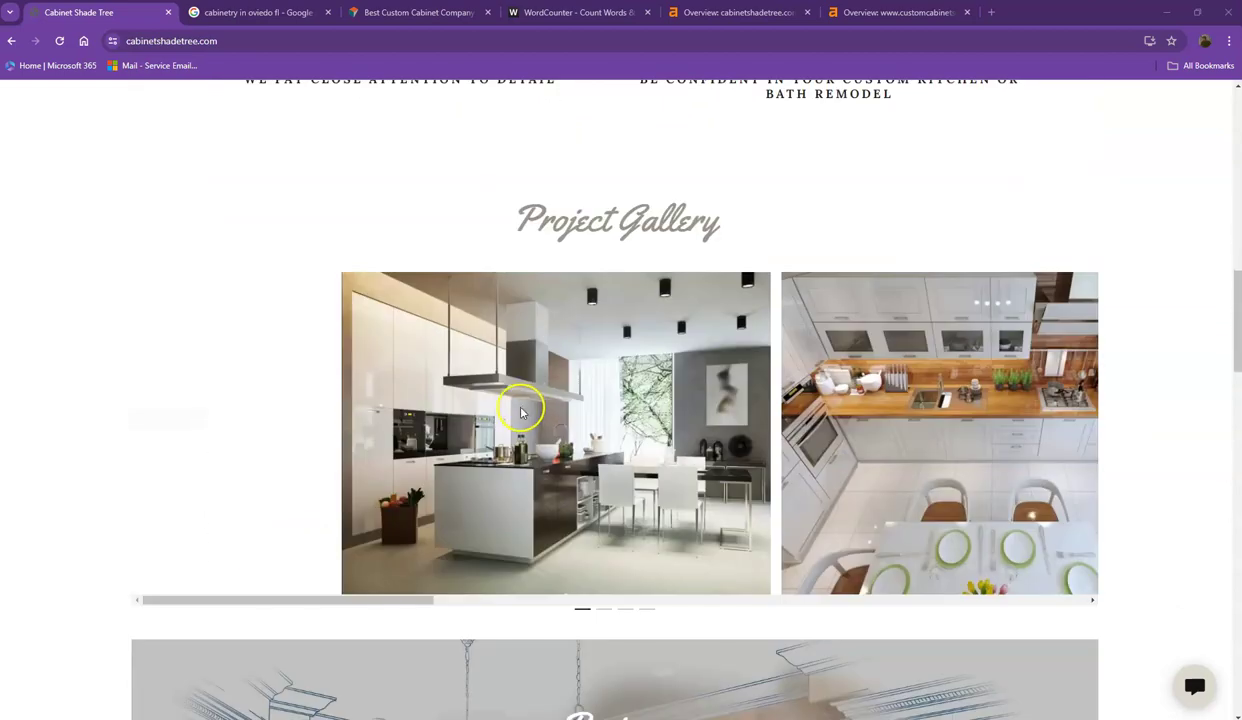
pyautogui.scroll(5, 485, 410)
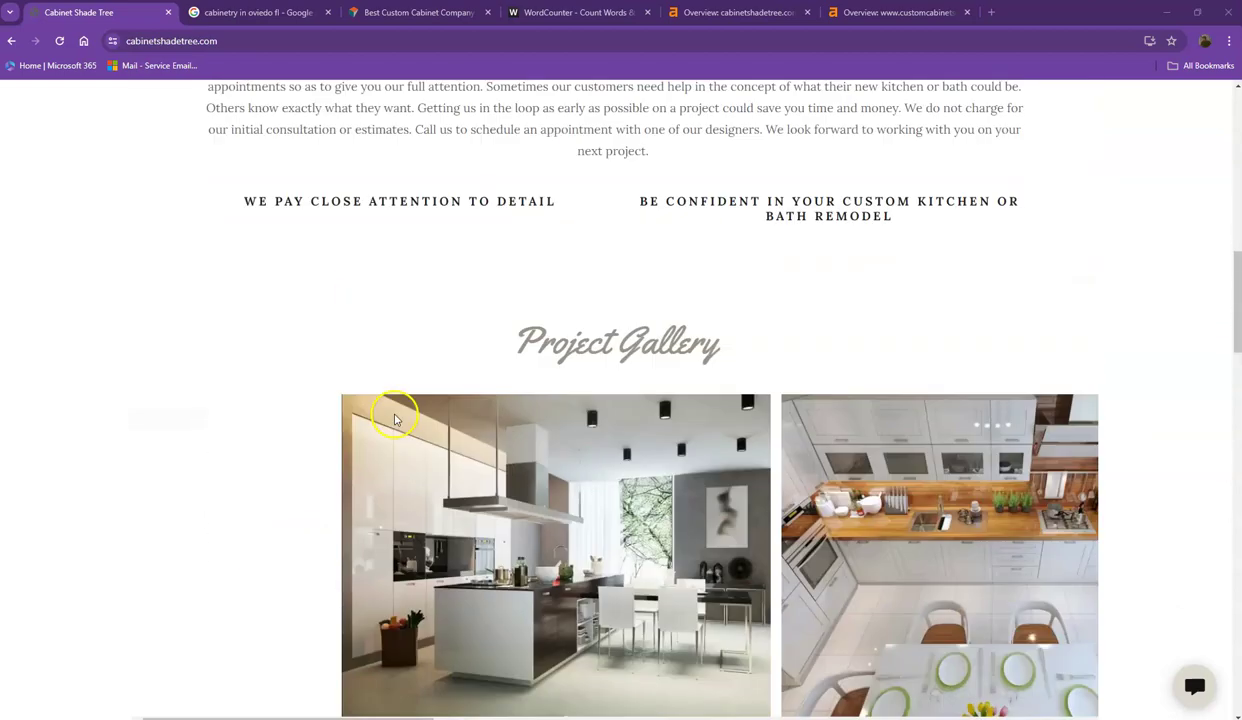
# Examine the length and content of the competitor homepage customcabinetsorlando.com from start to end
pyautogui.click(402, 15)
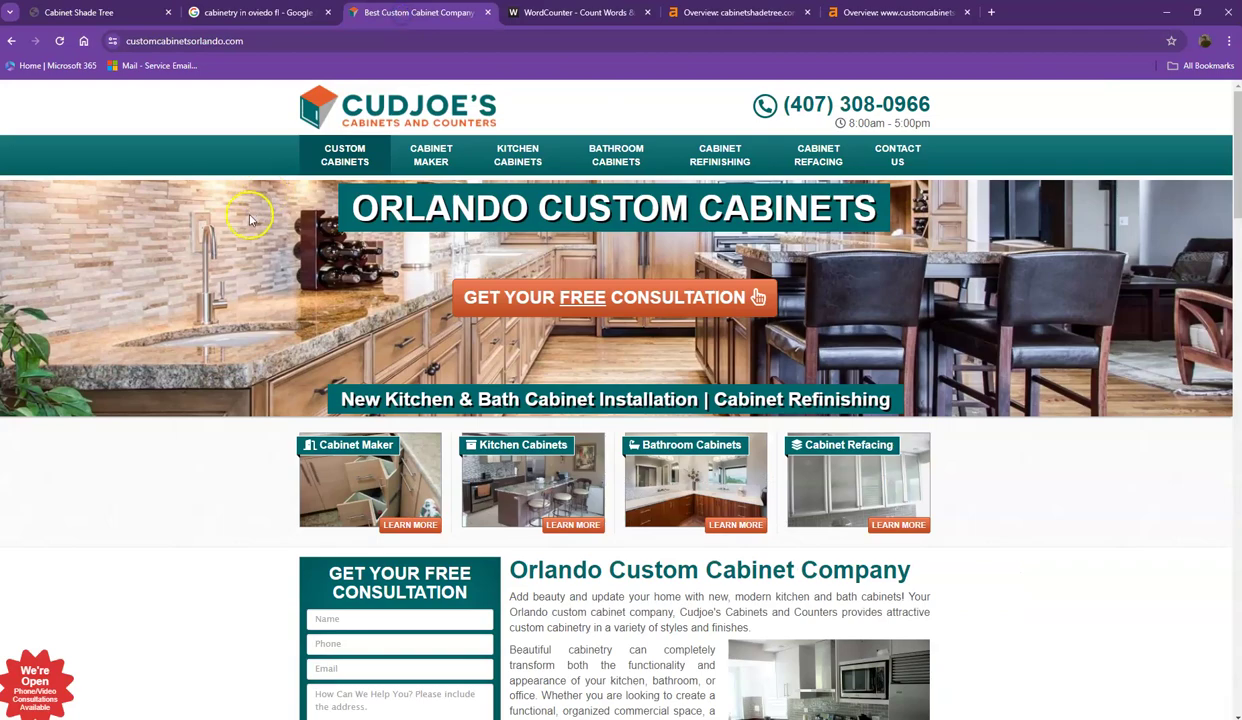
pyautogui.scroll(-6, 250, 222)
pyautogui.scroll(-10, 252, 226)
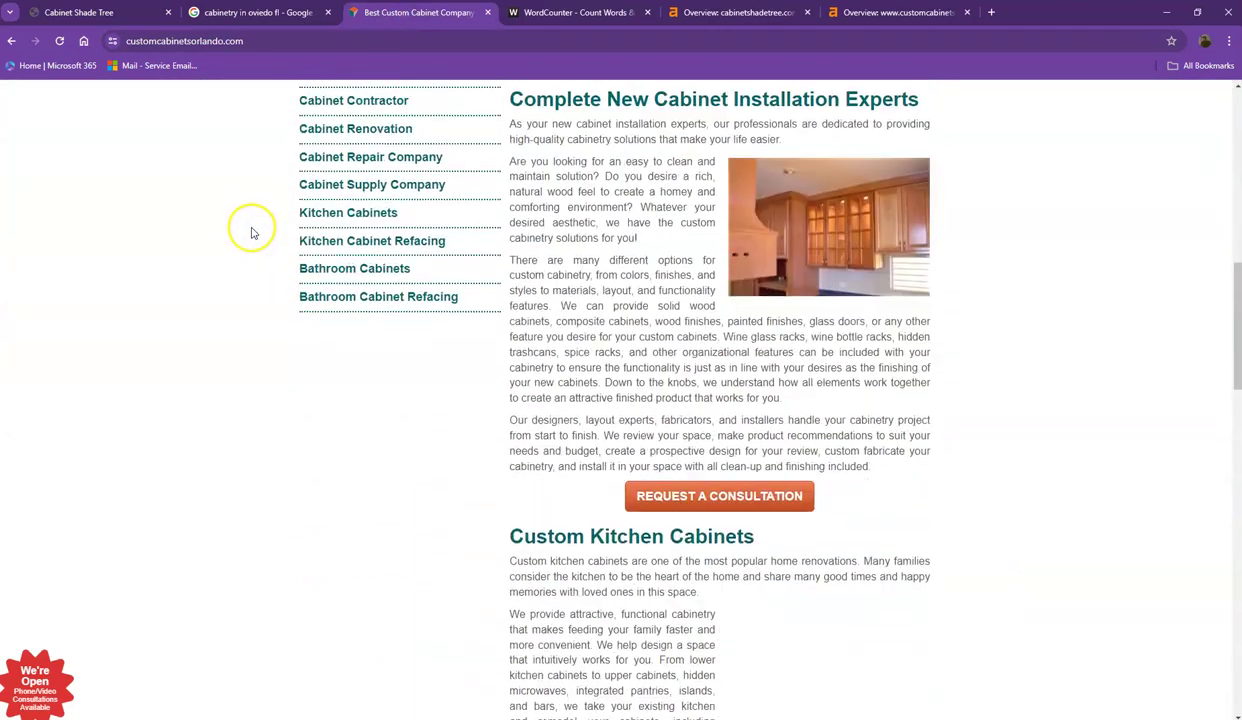
pyautogui.scroll(-9, 236, 283)
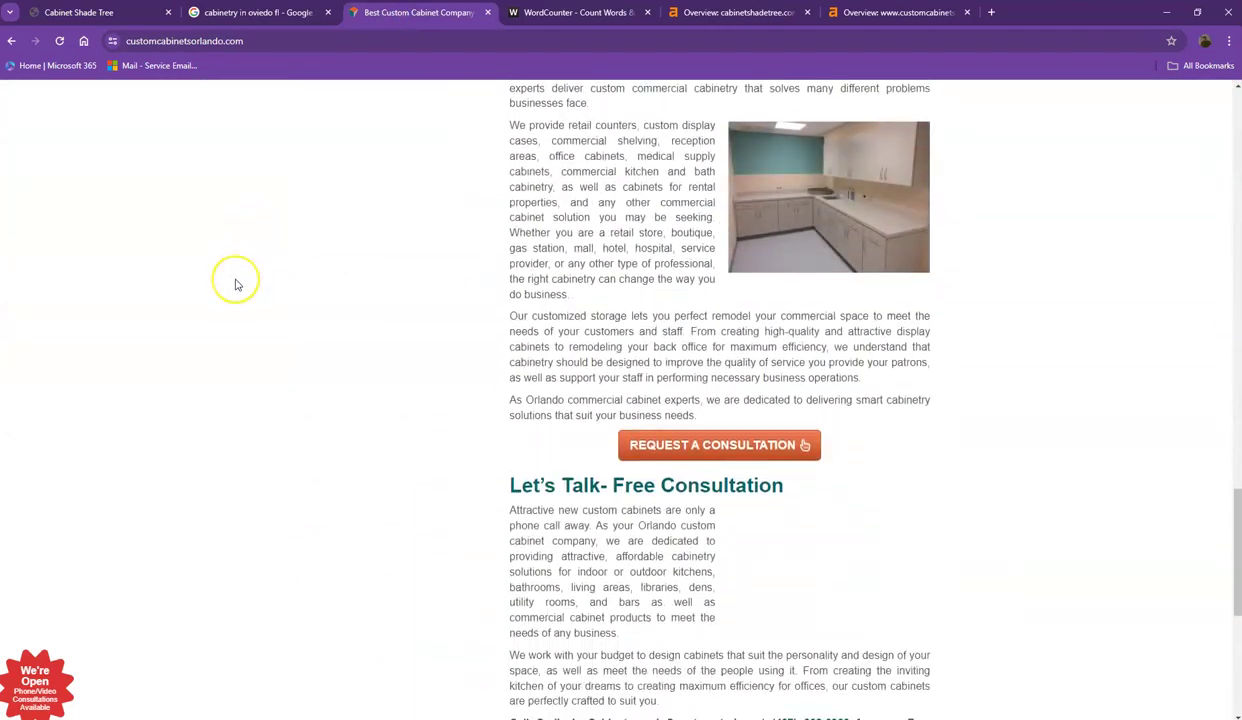
pyautogui.scroll(6, 236, 275)
pyautogui.scroll(16, 235, 245)
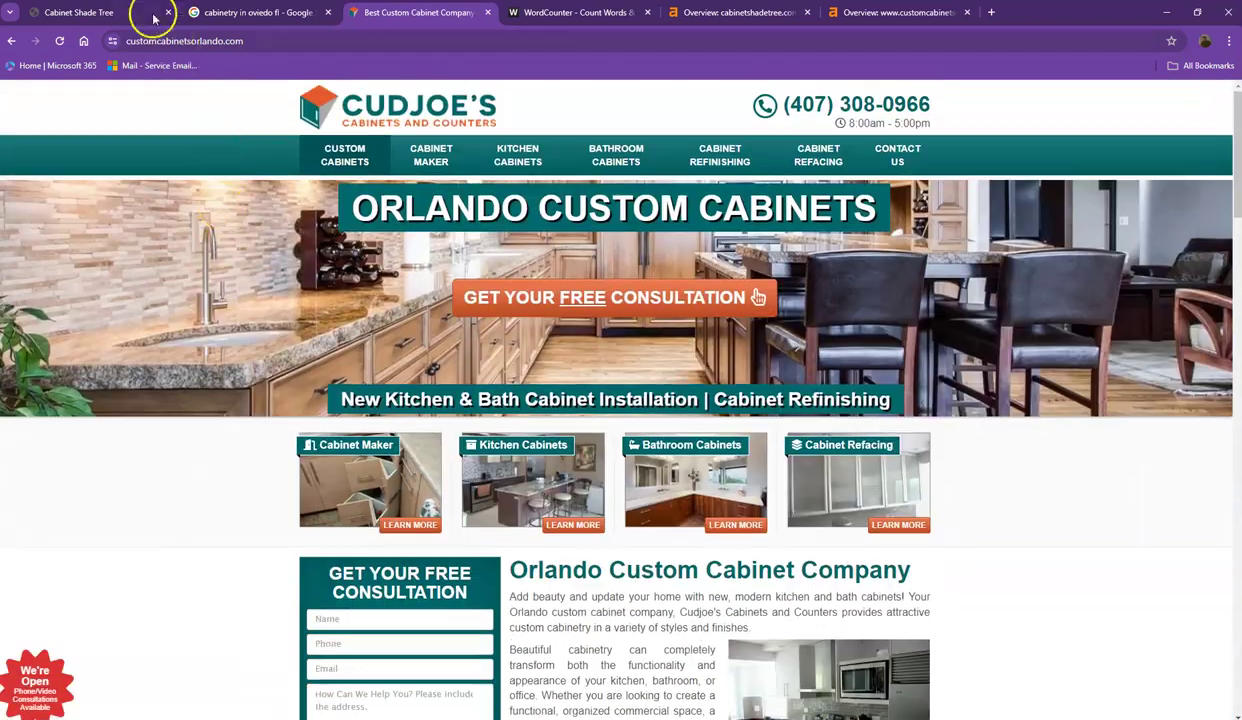
# Review the Cabinet Shade Tree homepage in full, including its About Us, Project Gallery, Reviews, Social and contact sections
pyautogui.click(154, 18)
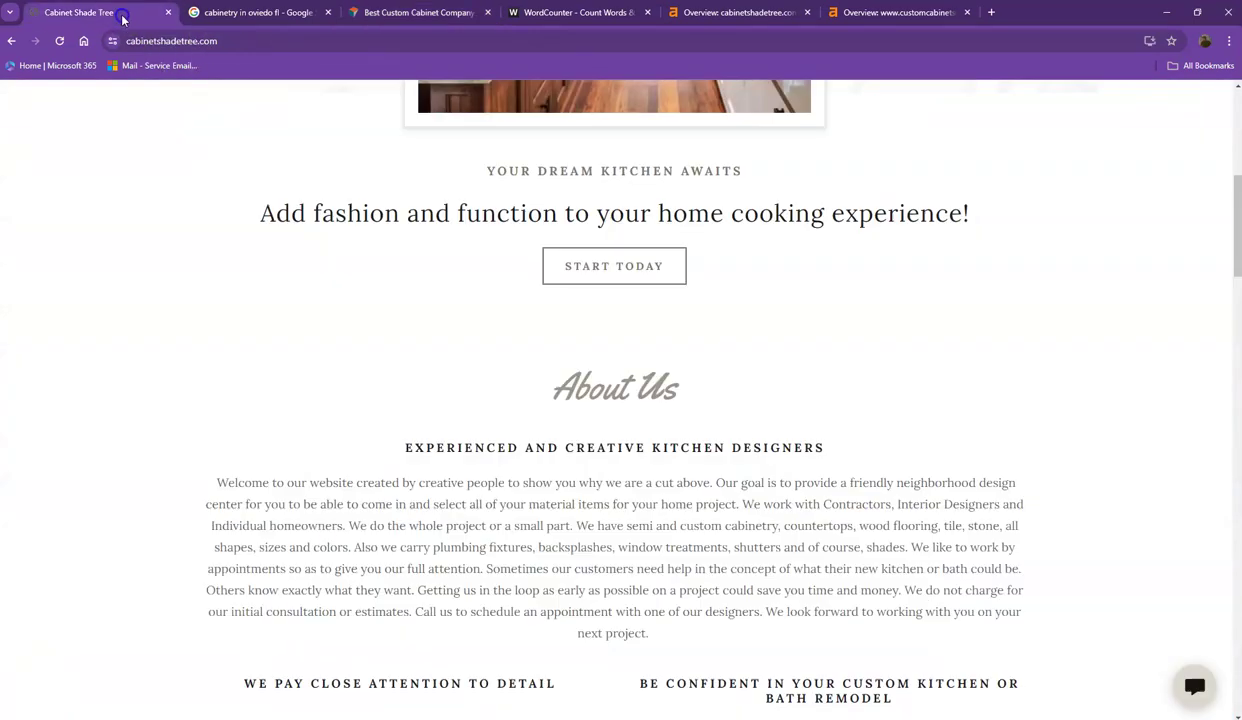
pyautogui.scroll(5, 226, 270)
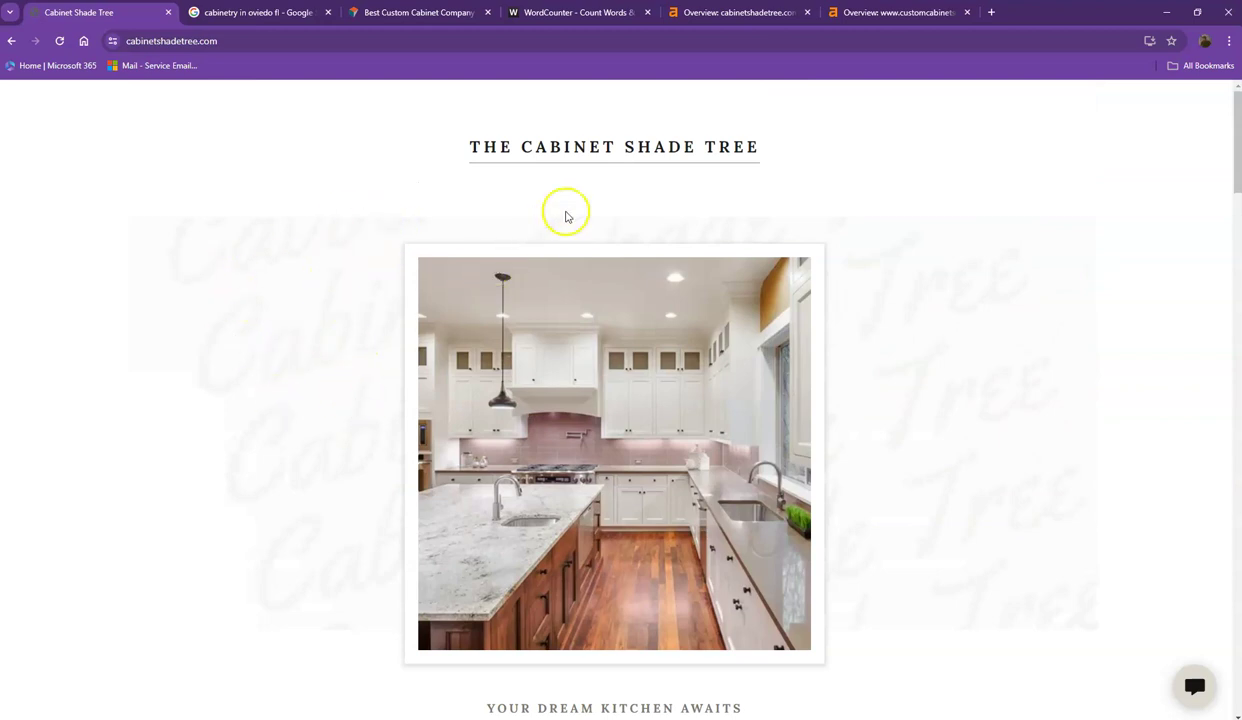
pyautogui.scroll(-5, 352, 294)
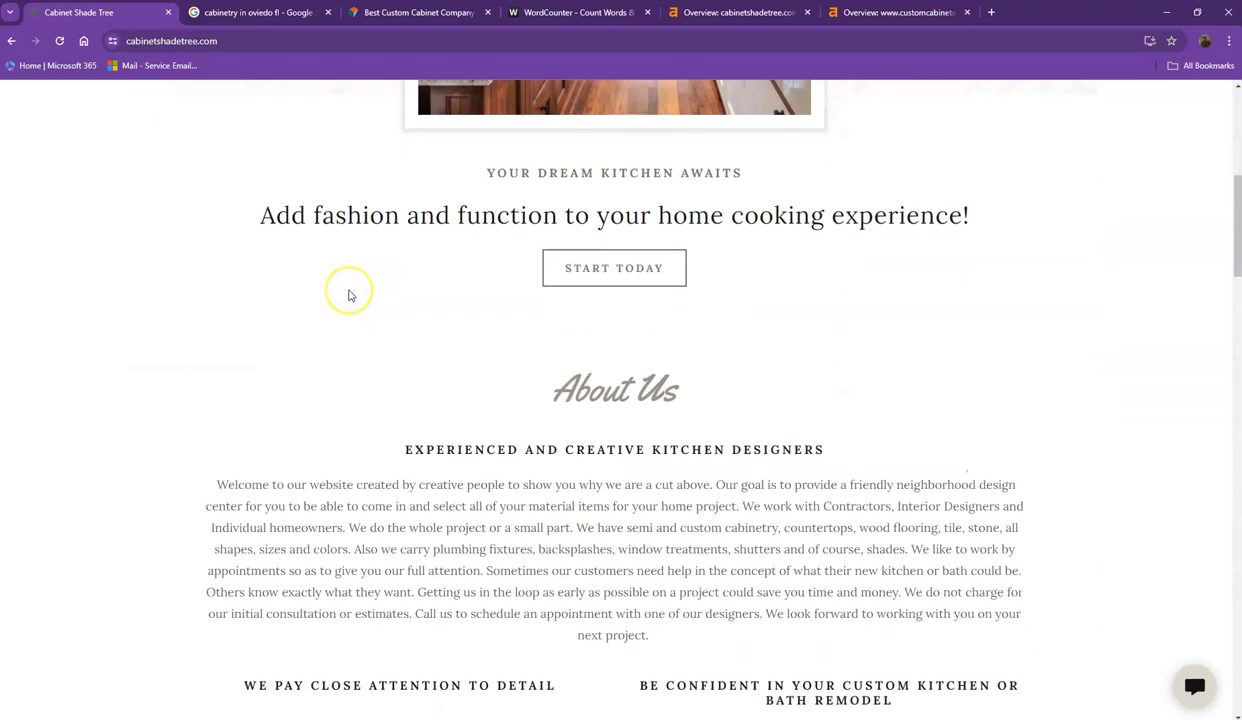
pyautogui.scroll(-5, 349, 295)
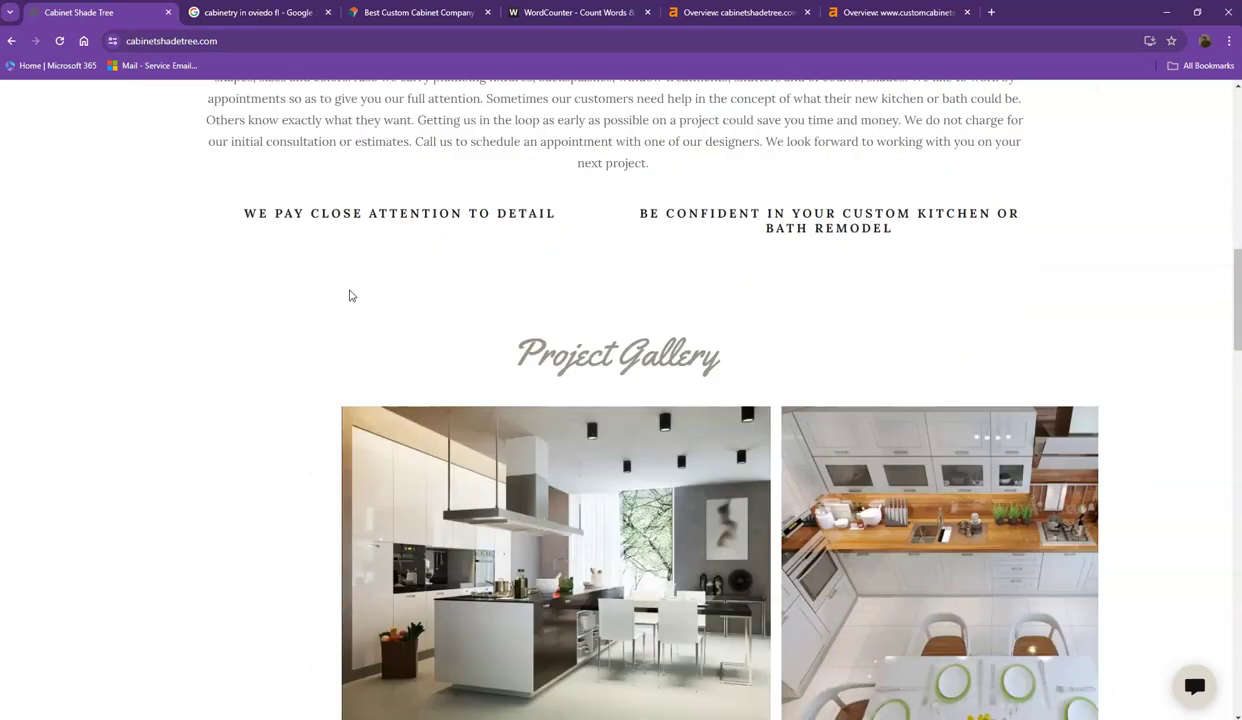
pyautogui.scroll(-3, 349, 295)
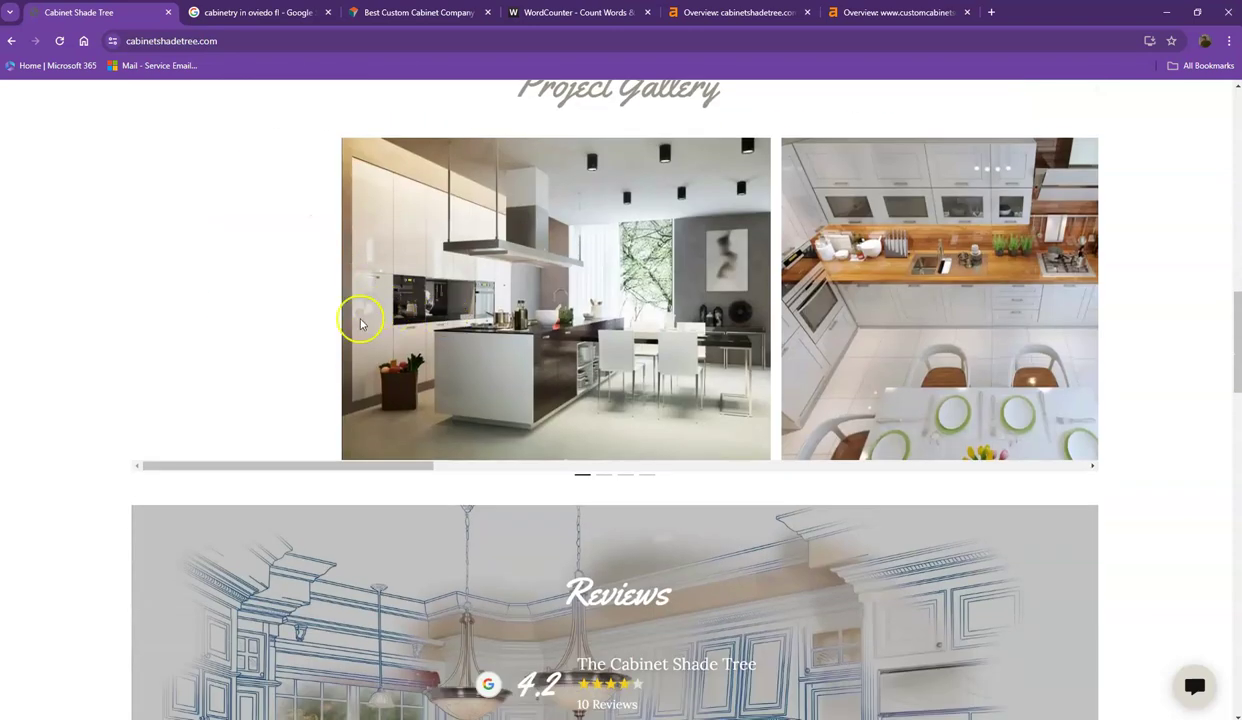
pyautogui.scroll(-3, 355, 325)
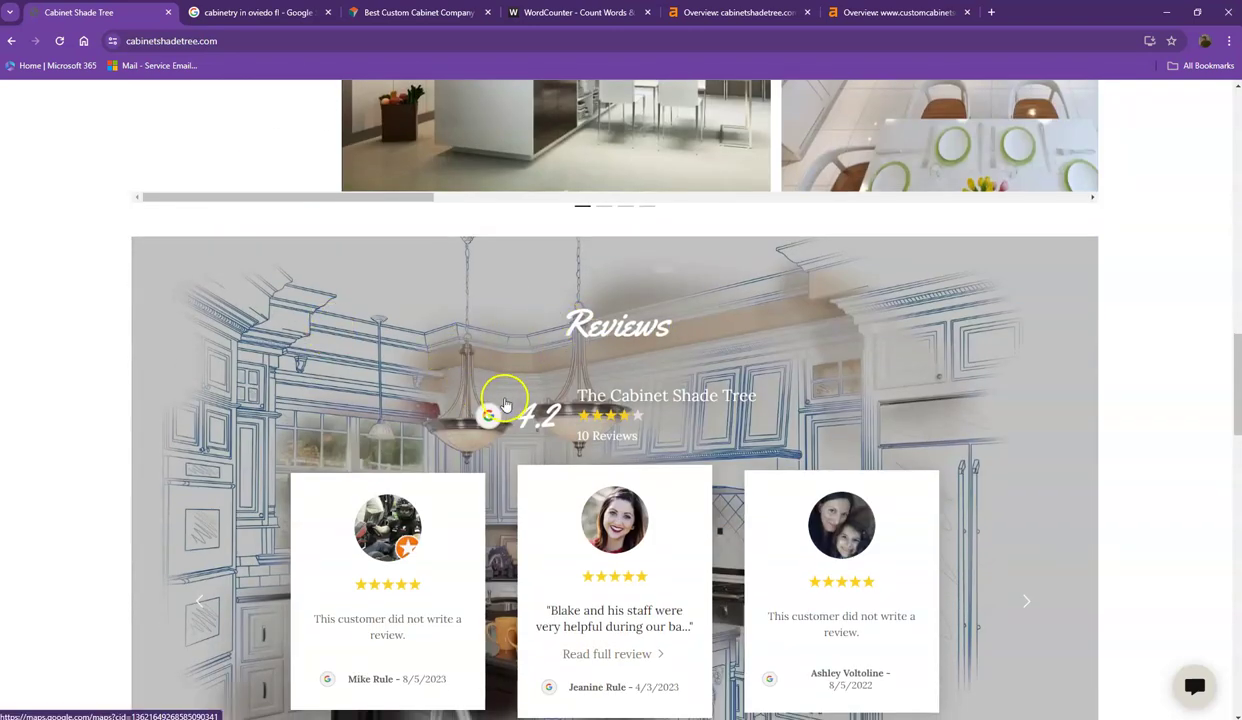
pyautogui.scroll(-3, 507, 403)
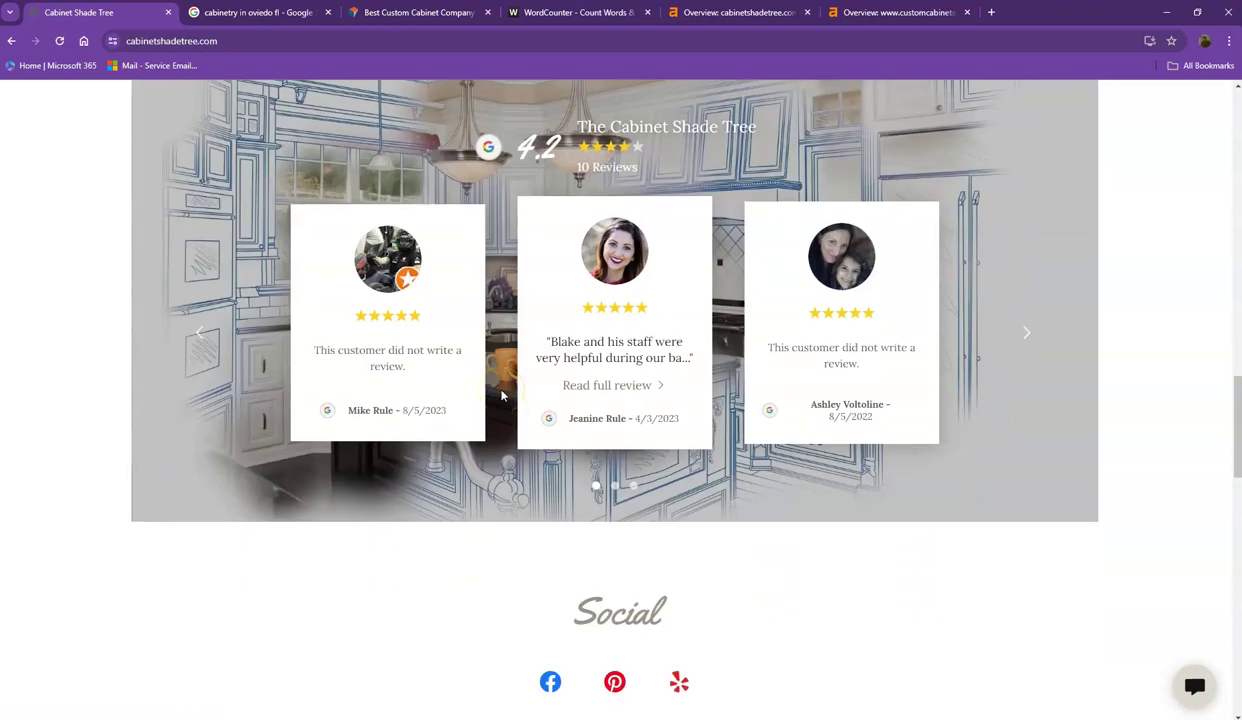
pyautogui.scroll(-7, 520, 355)
pyautogui.scroll(-6, 529, 365)
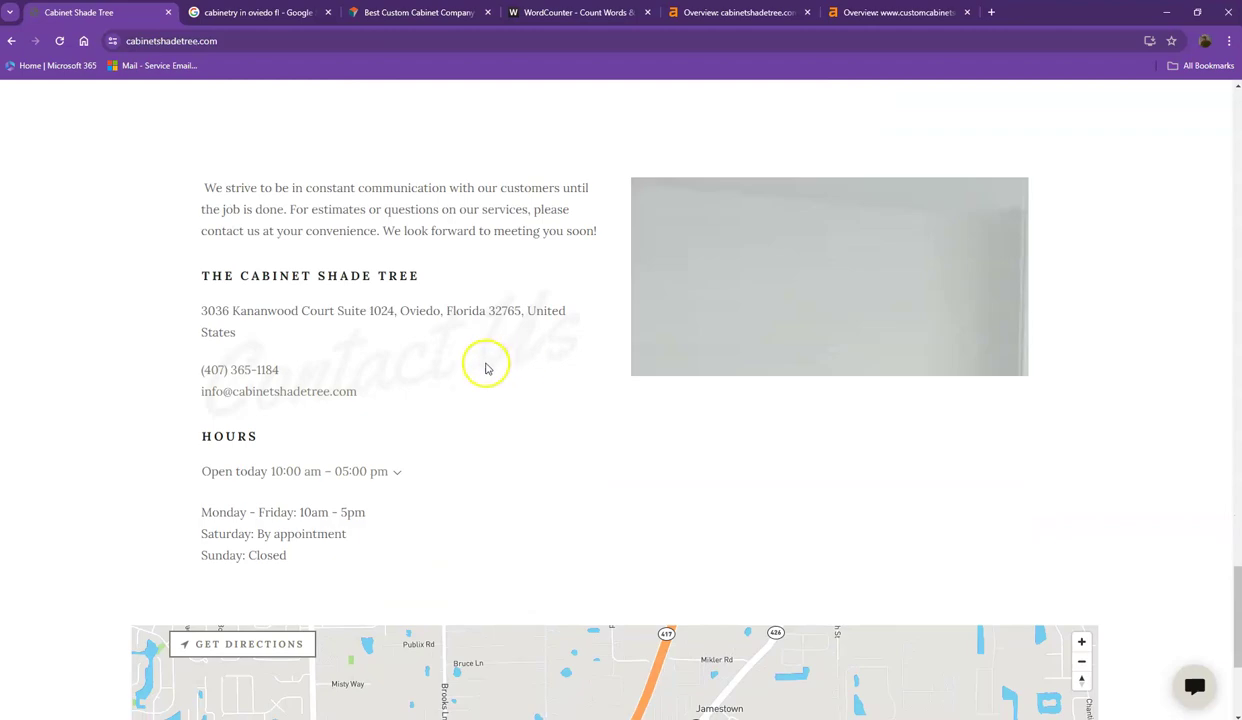
pyautogui.scroll(12, 460, 366)
pyautogui.scroll(18, 455, 368)
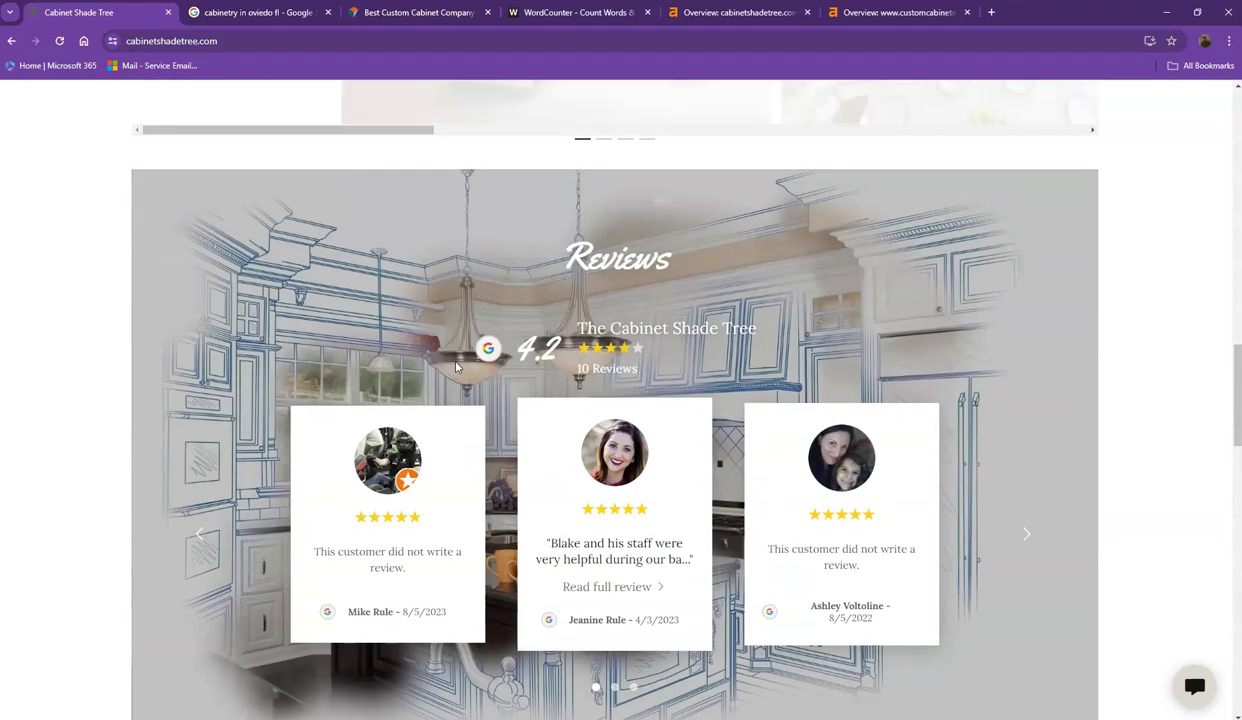
pyautogui.scroll(7, 379, 364)
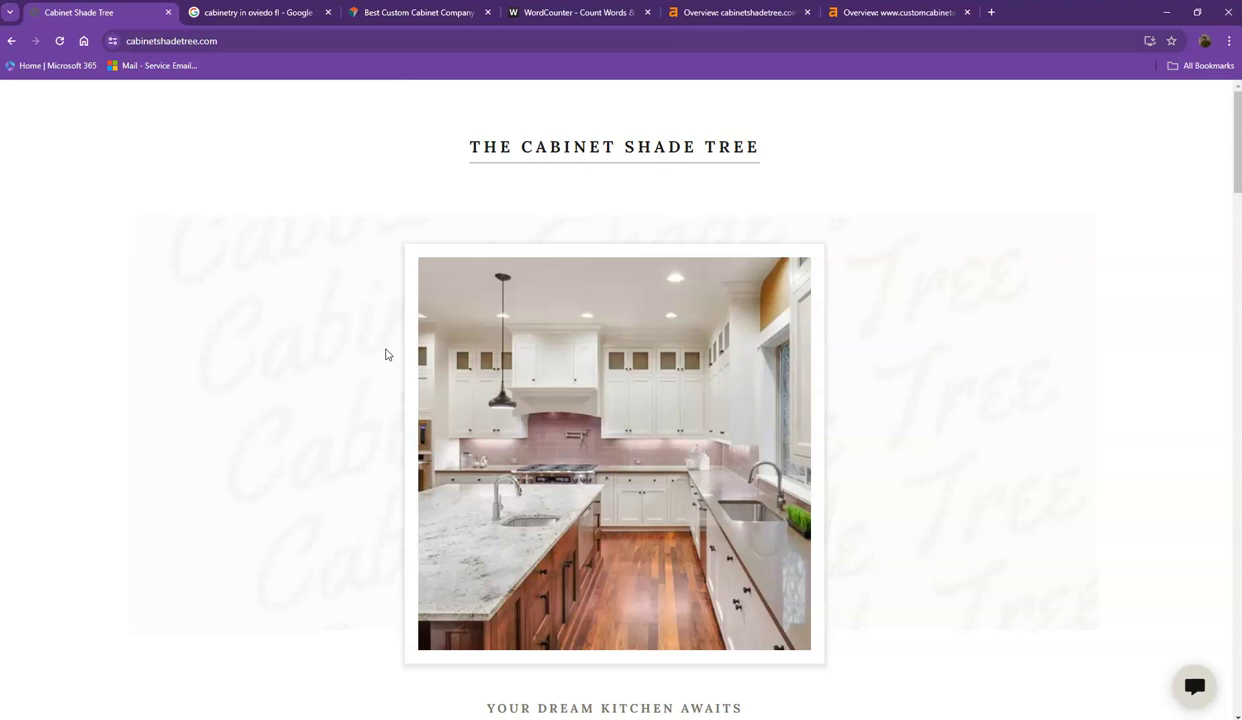
# Copy all the text of the Cabinet Shade Tree homepage into WordCounter to count its words
pyautogui.click(236, 172)
pyautogui.hotkey('ctrl', 'a')
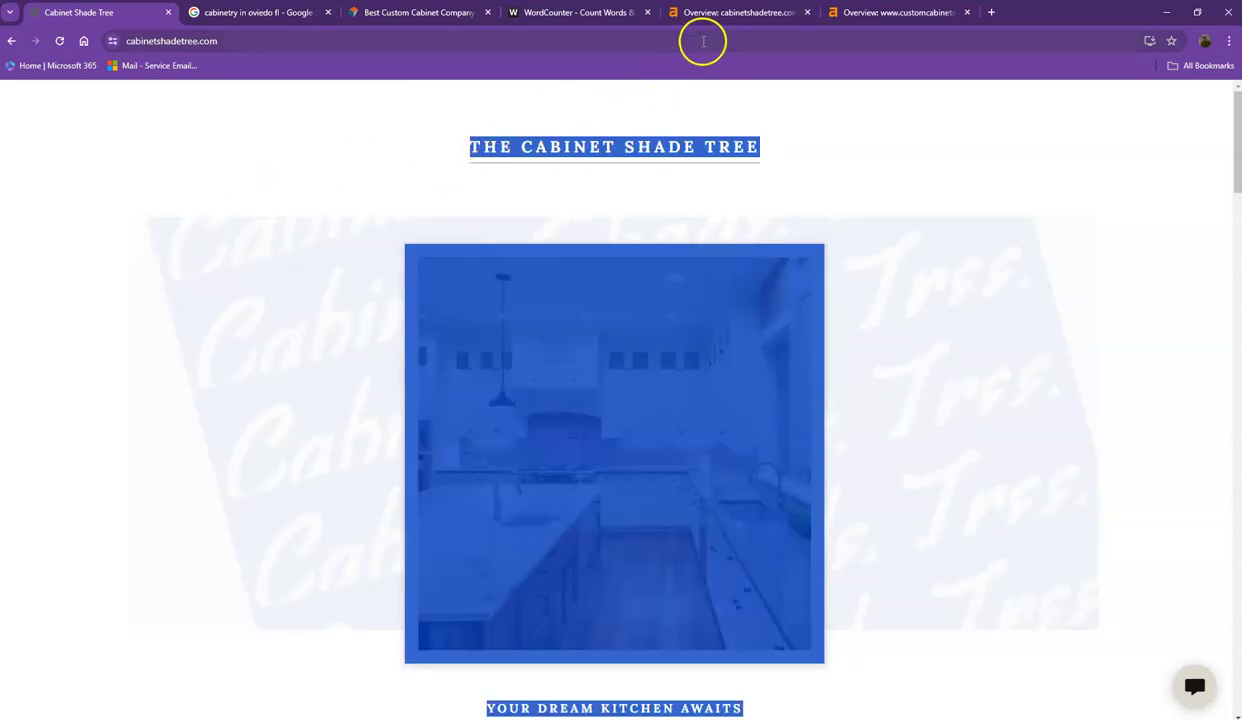
pyautogui.click(578, 17)
pyautogui.click(455, 277)
pyautogui.hotkey('ctrl', 'v')
pyautogui.scroll(10, 455, 277)
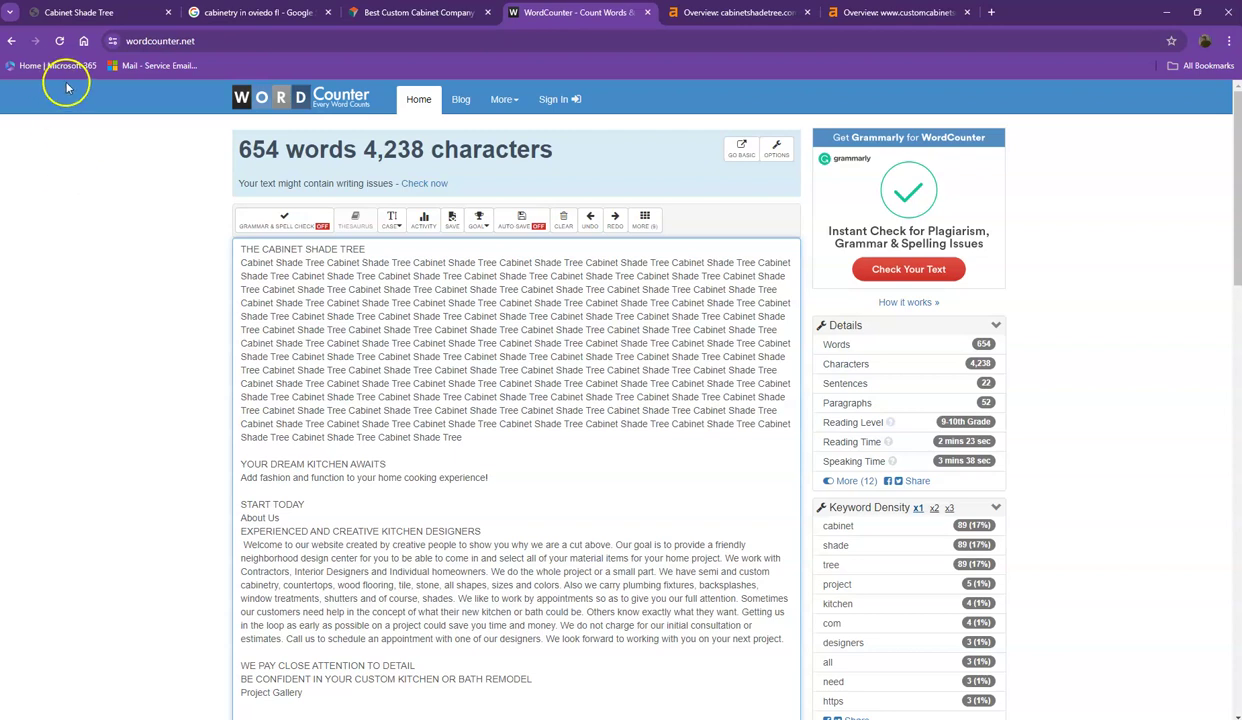
# Return to the Cabinet Shade Tree homepage and clear the text selection
pyautogui.click(107, 14)
pyautogui.click(174, 226)
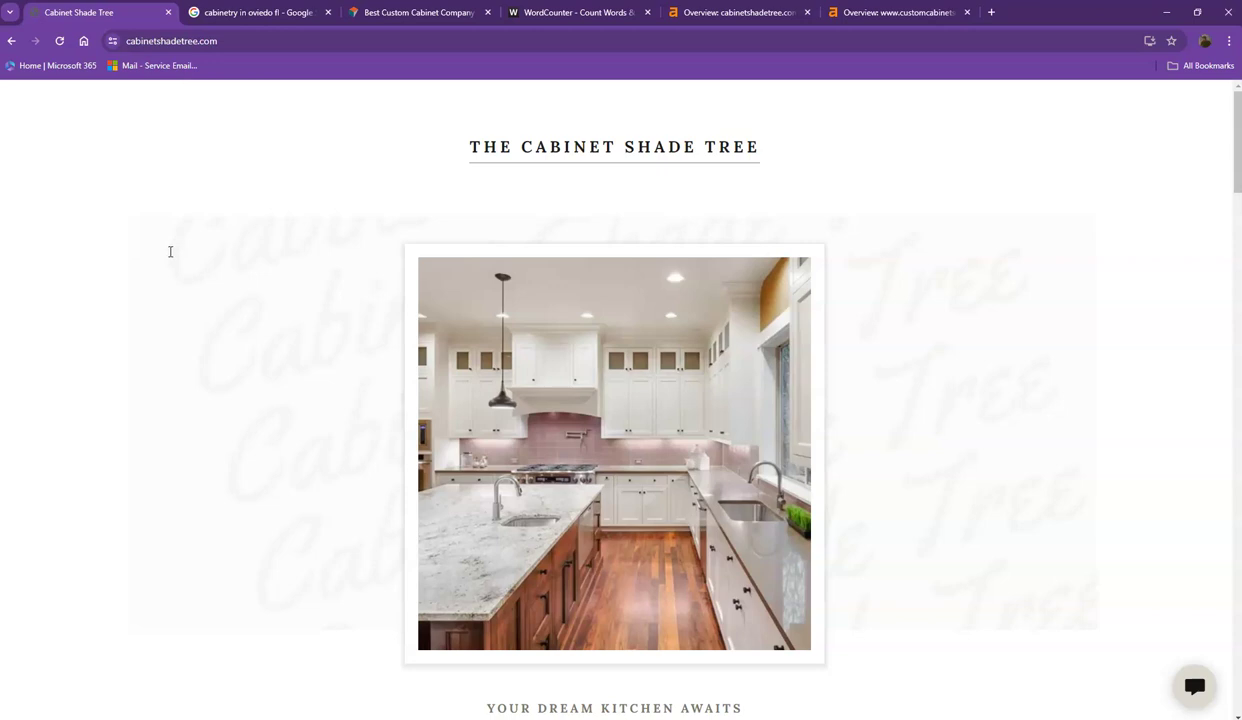
pyautogui.click(170, 238)
# Examine the Google results for "cabinetry in oviedo fl", covering the sponsored, Places and organic listings
pyautogui.click(293, 15)
pyautogui.scroll(8, 244, 208)
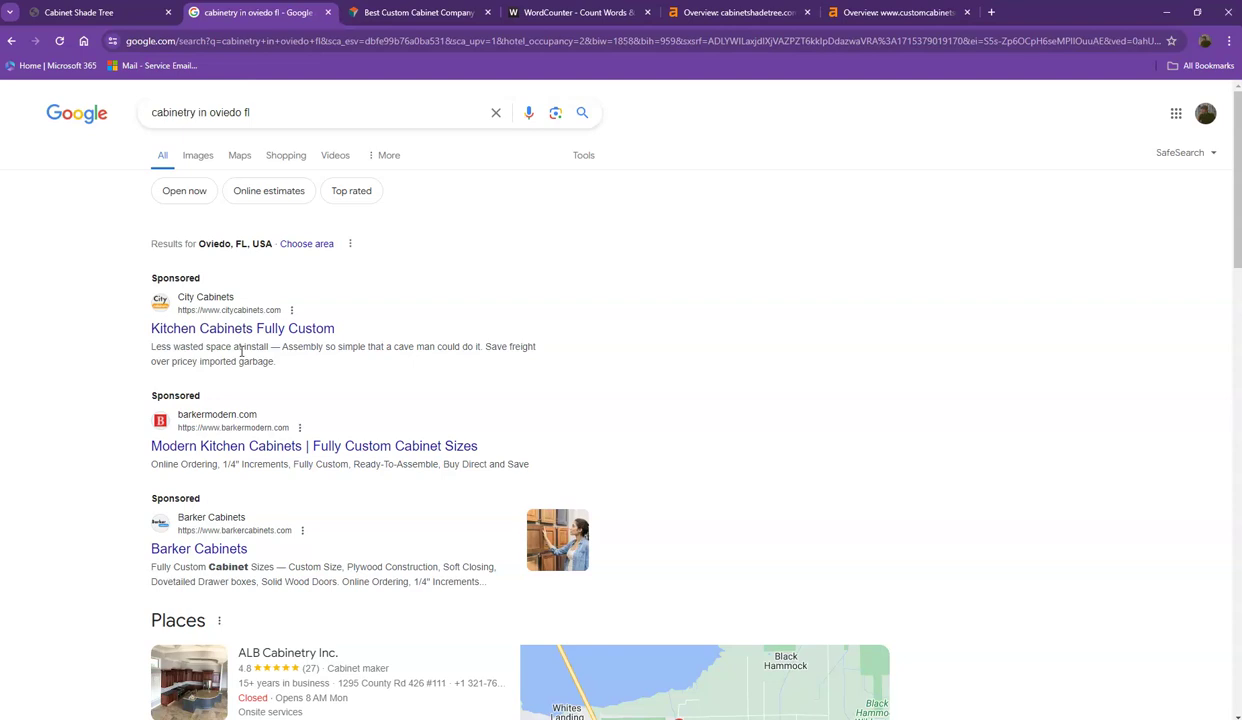
pyautogui.scroll(-5, 130, 365)
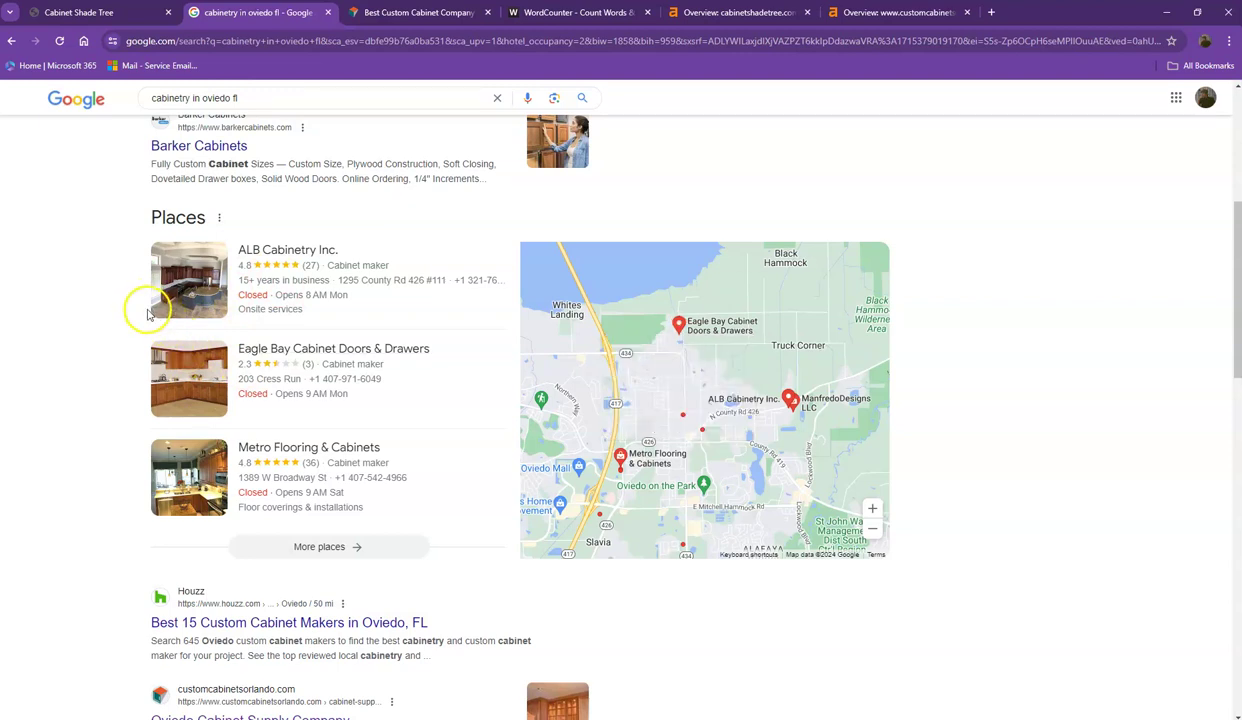
pyautogui.scroll(-4, 150, 310)
pyautogui.scroll(2, 155, 305)
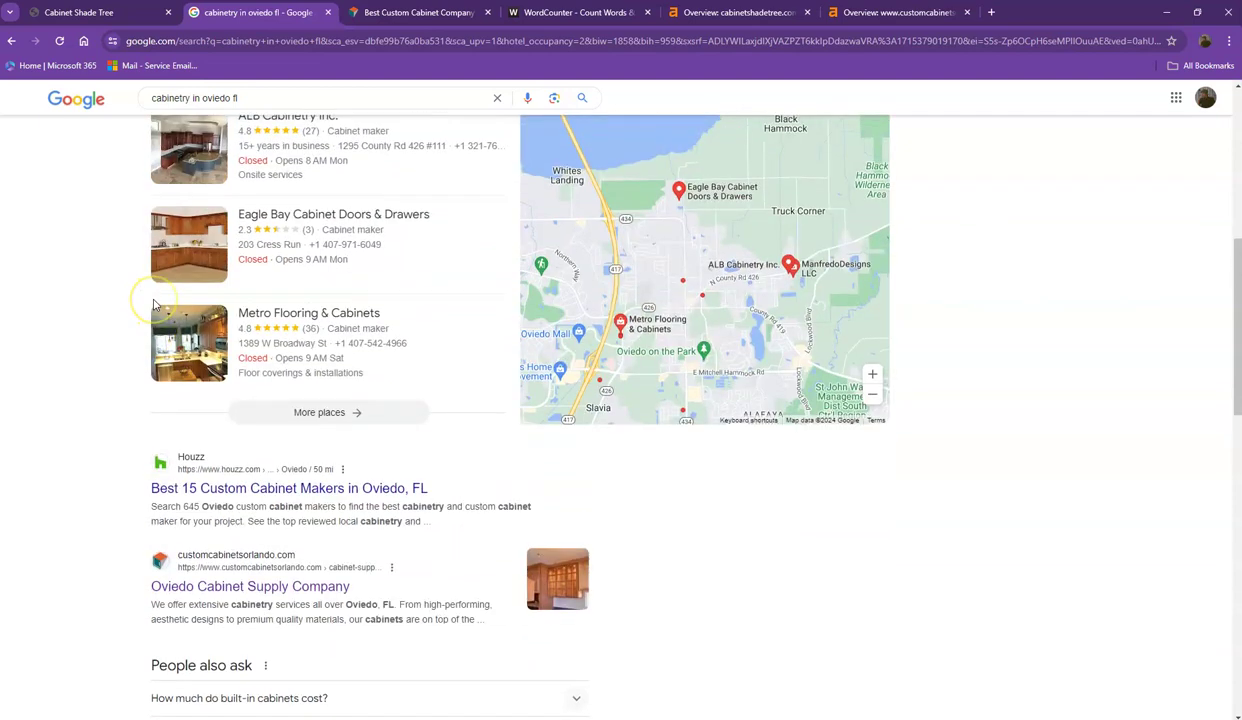
pyautogui.scroll(2, 155, 305)
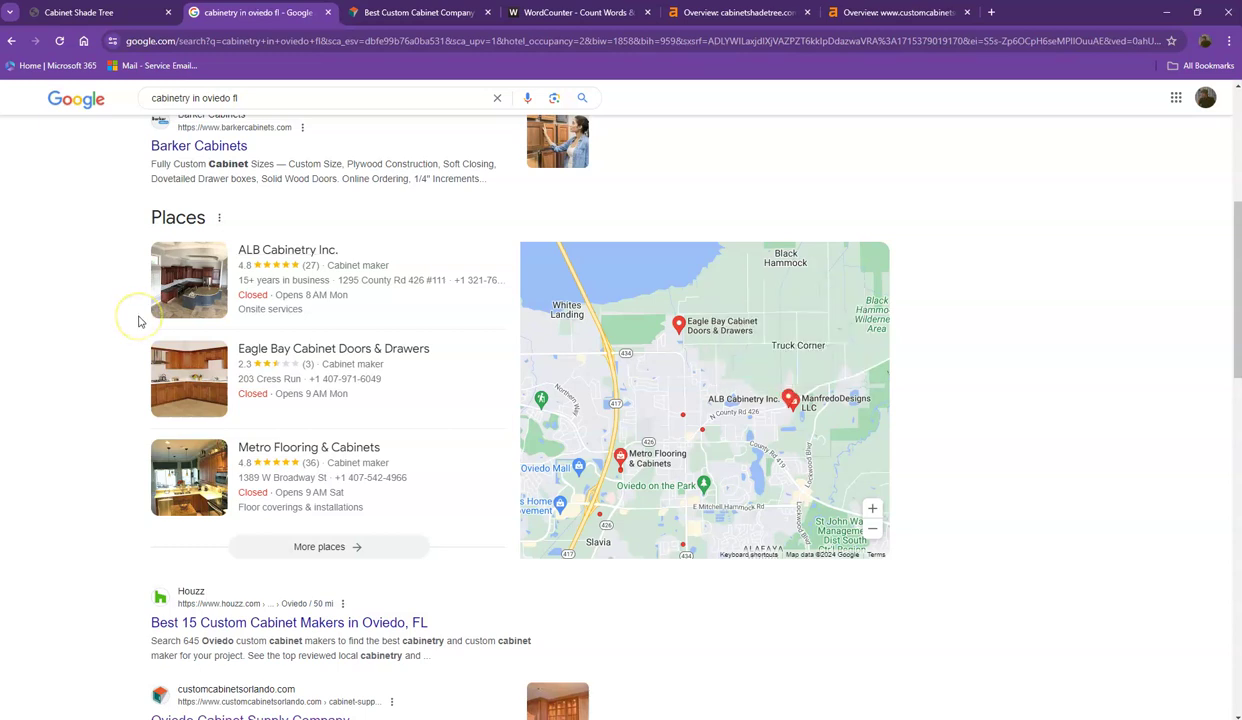
pyautogui.scroll(-3, 139, 318)
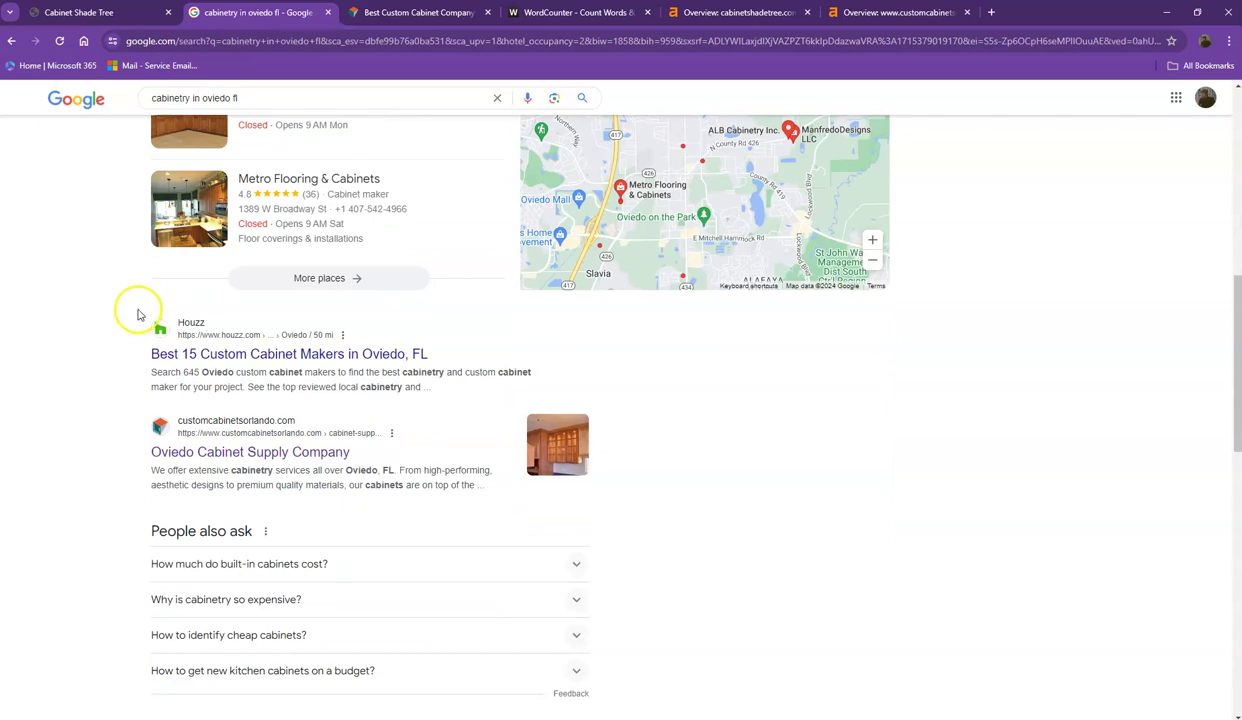
pyautogui.scroll(-2, 137, 308)
pyautogui.scroll(-2, 127, 282)
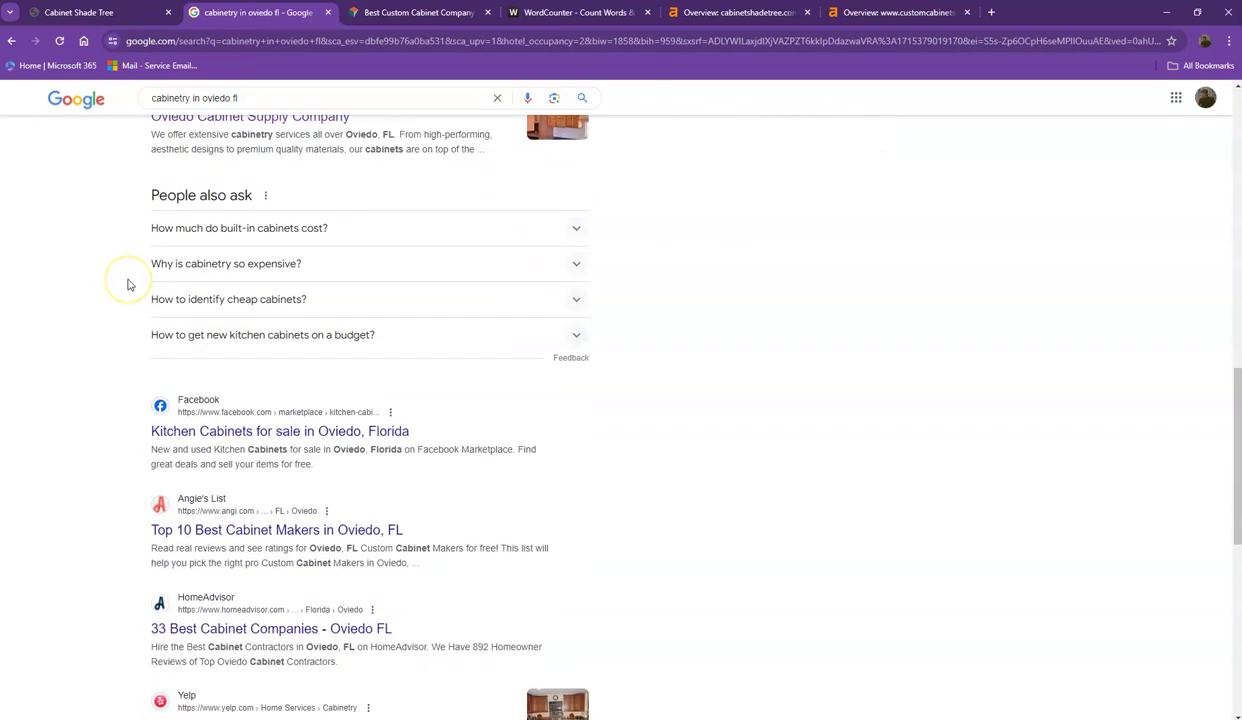
pyautogui.scroll(-2, 127, 284)
pyautogui.scroll(-2, 127, 283)
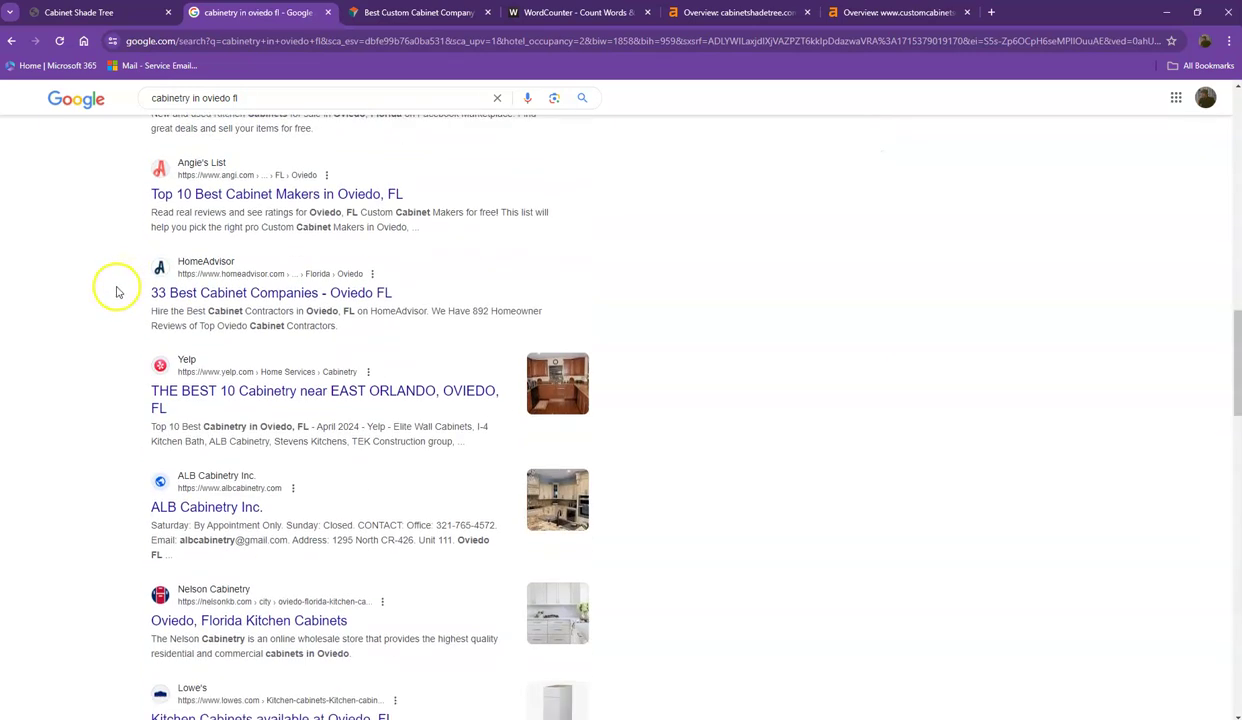
pyautogui.scroll(-2, 111, 285)
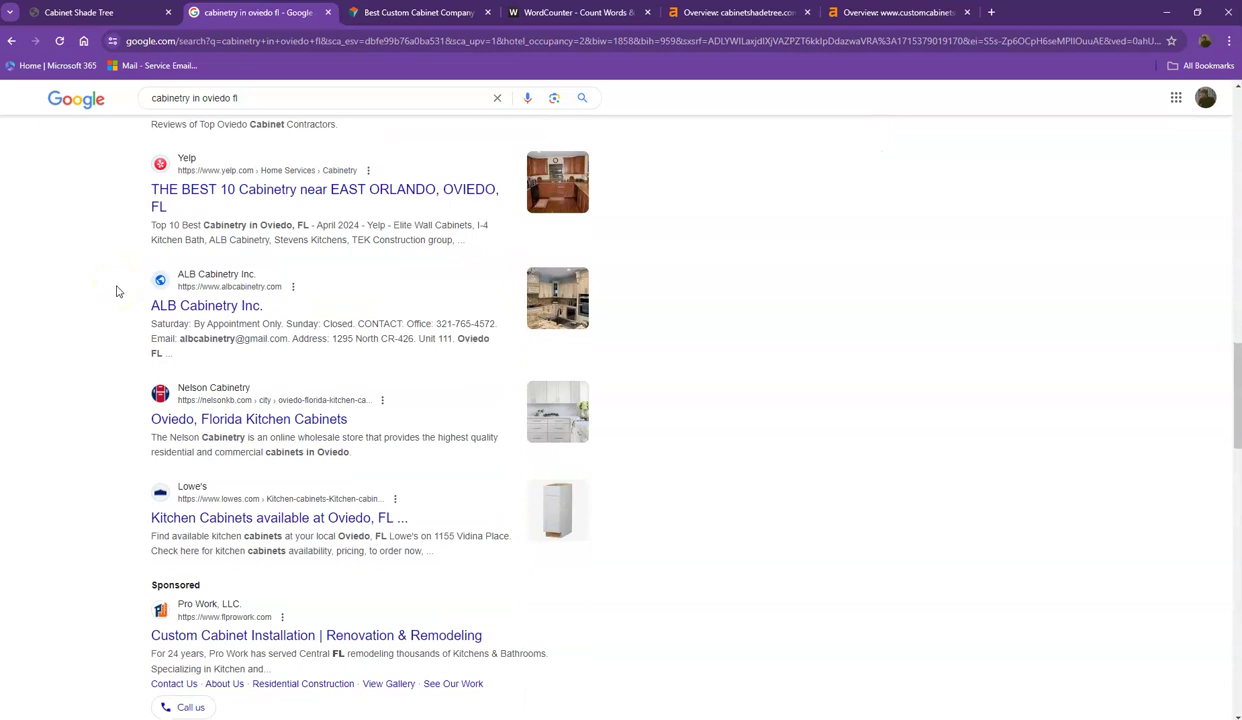
pyautogui.scroll(-2, 117, 291)
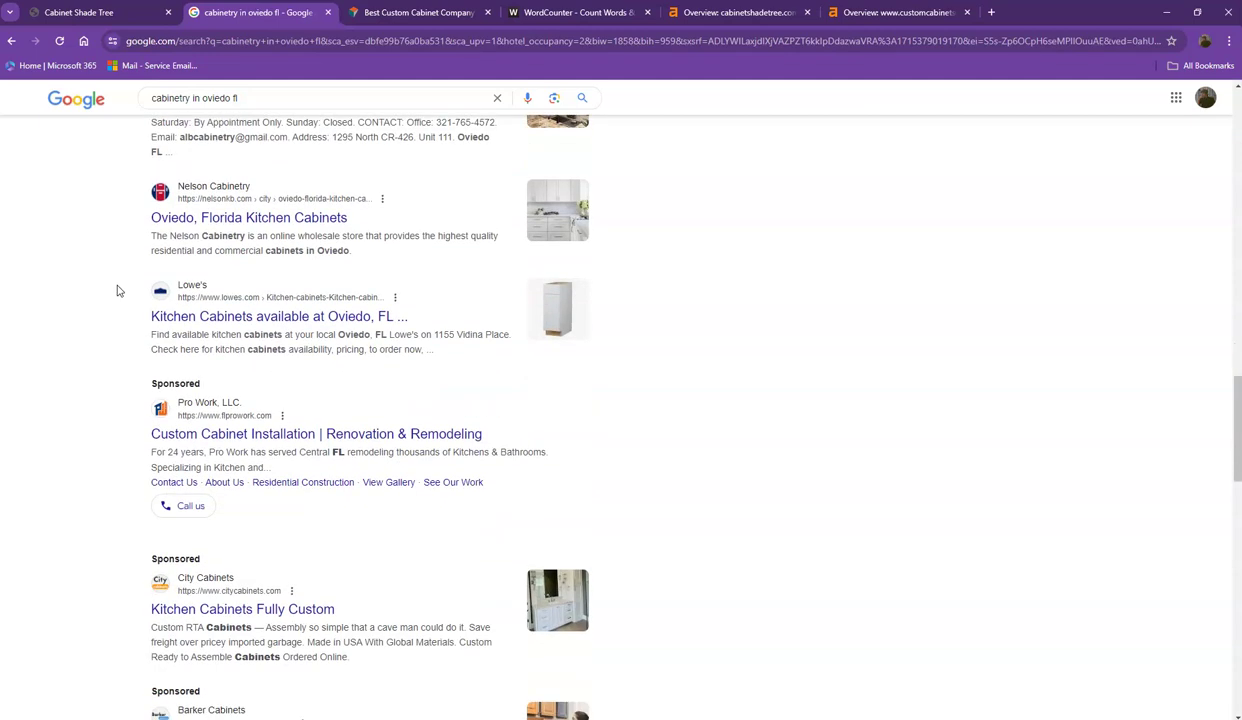
pyautogui.scroll(8, 115, 300)
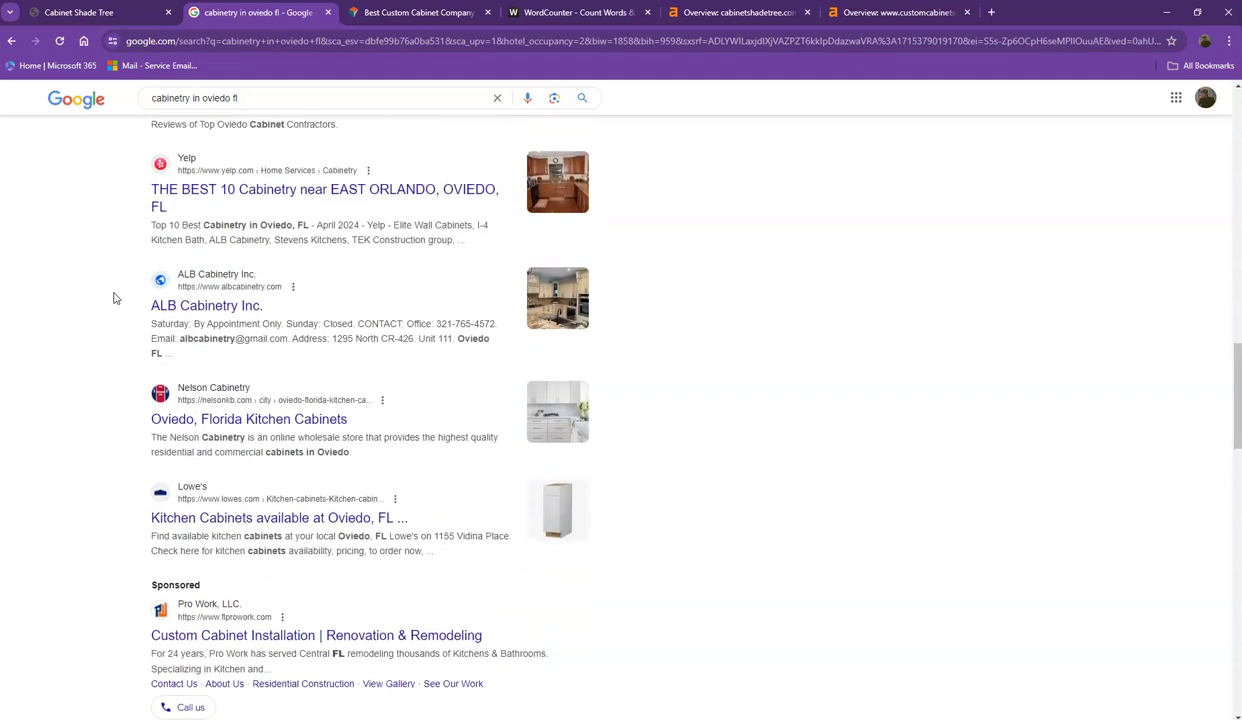
pyautogui.scroll(2, 113, 314)
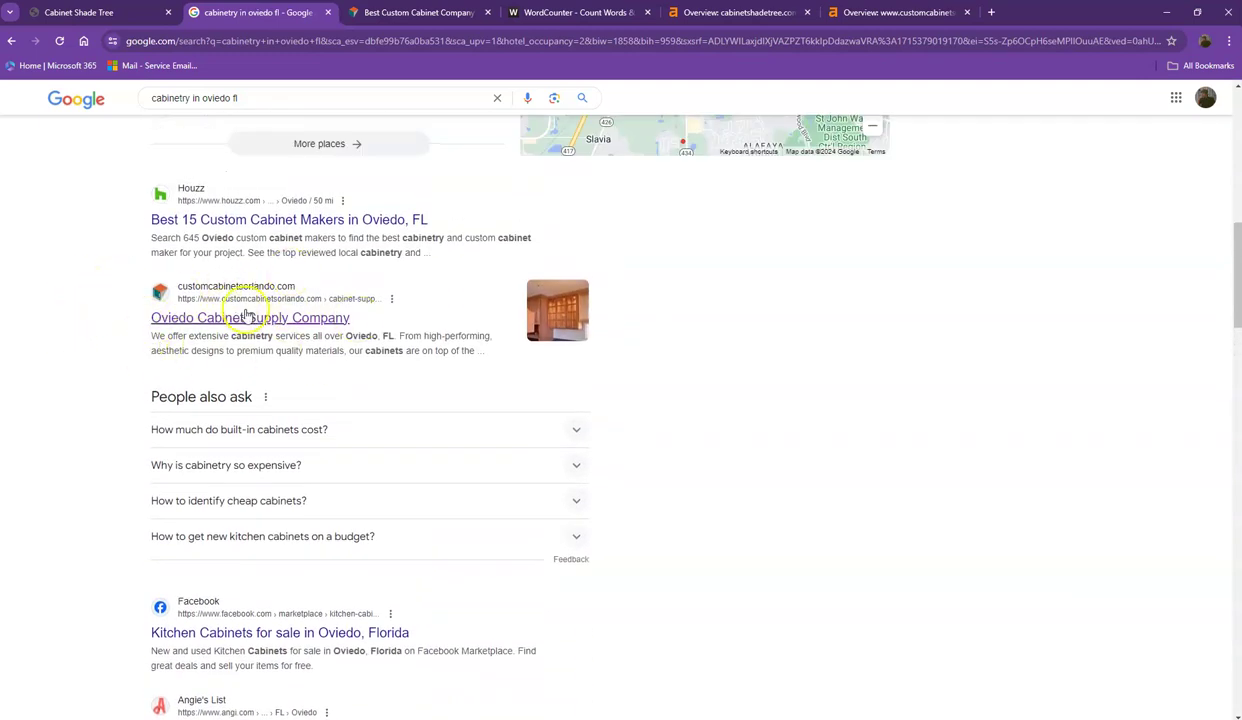
# Replace the text in WordCounter with all the text of the customcabinetsorlando.com homepage to count its words
pyautogui.click(412, 13)
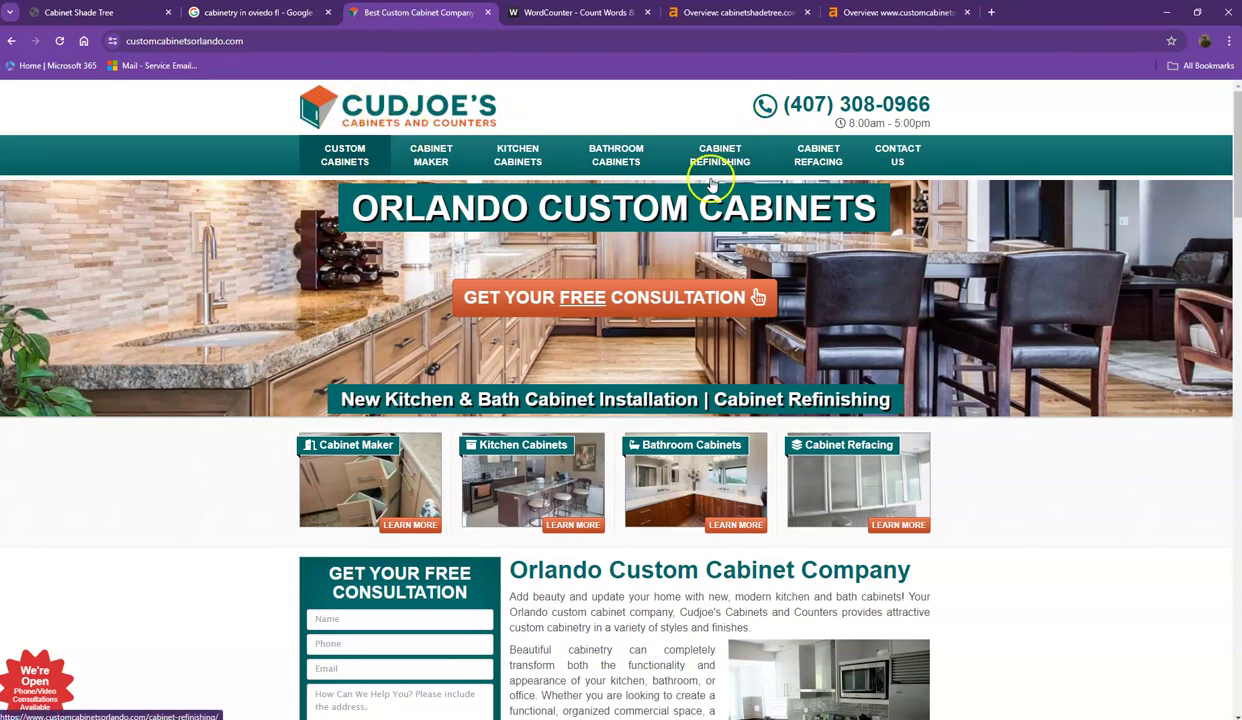
pyautogui.scroll(-3, 724, 240)
pyautogui.scroll(-8, 727, 280)
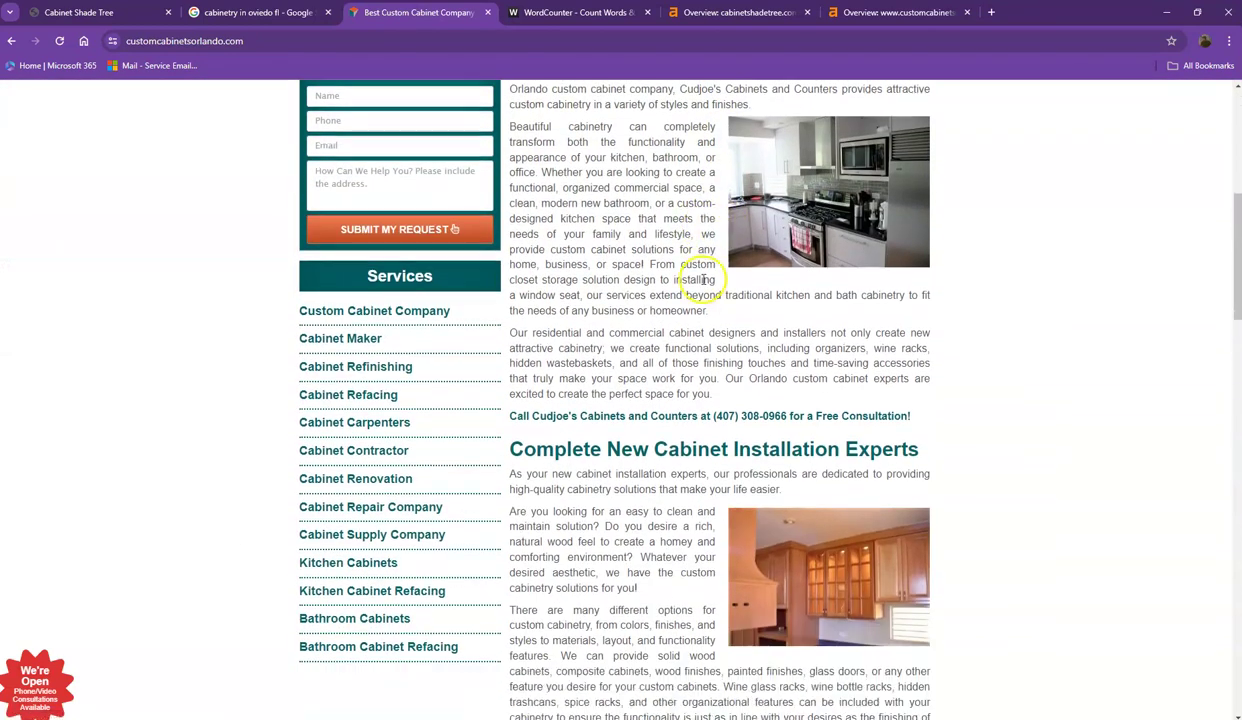
pyautogui.scroll(-2, 493, 269)
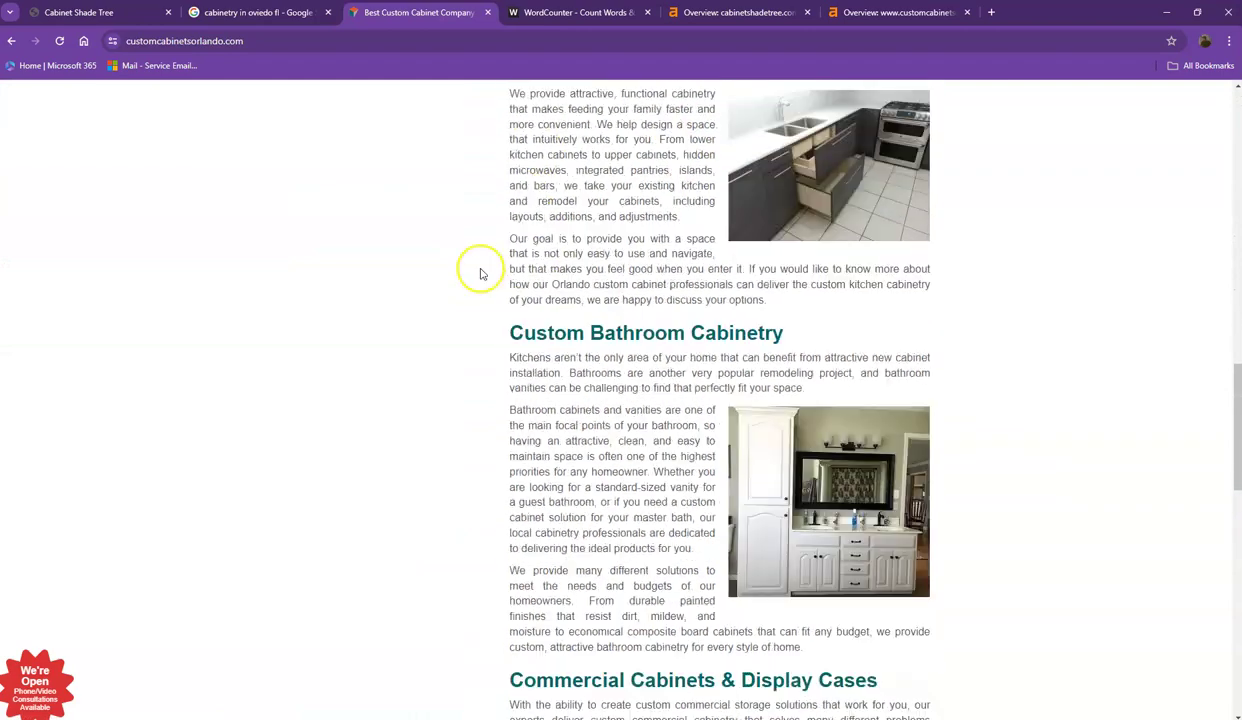
pyautogui.hotkey('ctrl', 'a')
pyautogui.click(563, 12)
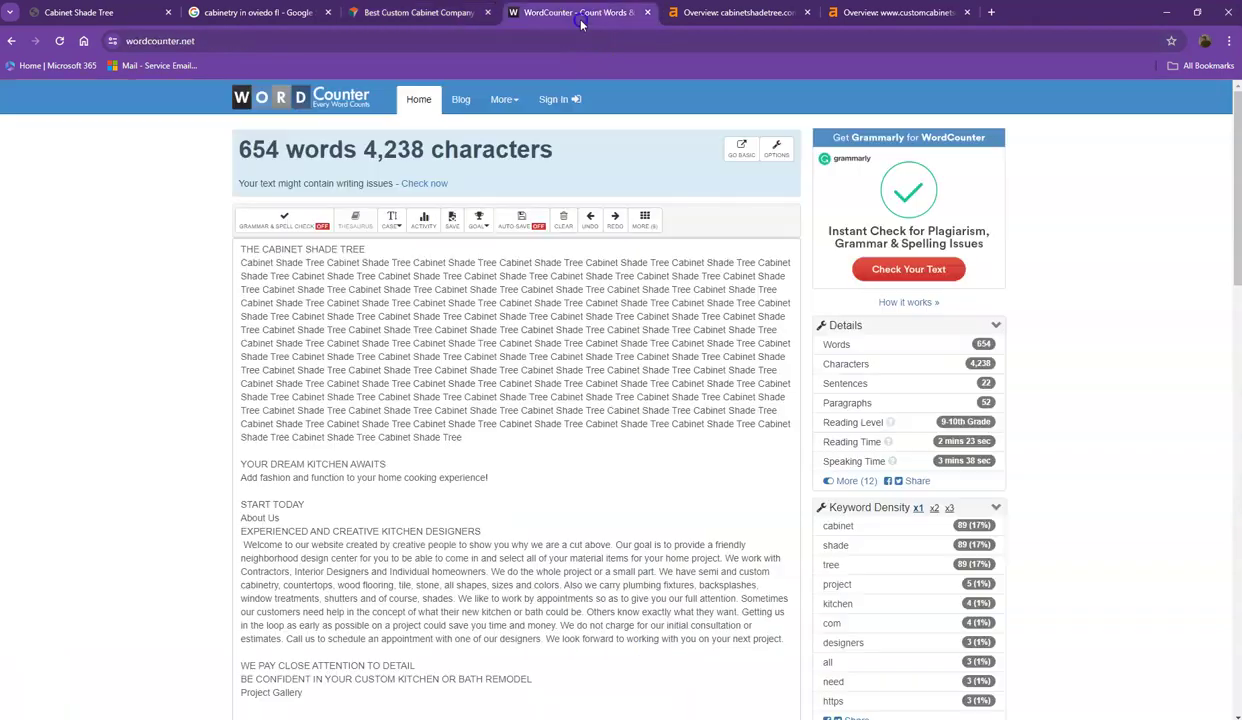
pyautogui.click(416, 250)
pyautogui.hotkey('ctrl', 'a')
pyautogui.hotkey('ctrl', 'v')
pyautogui.scroll(15, 424, 290)
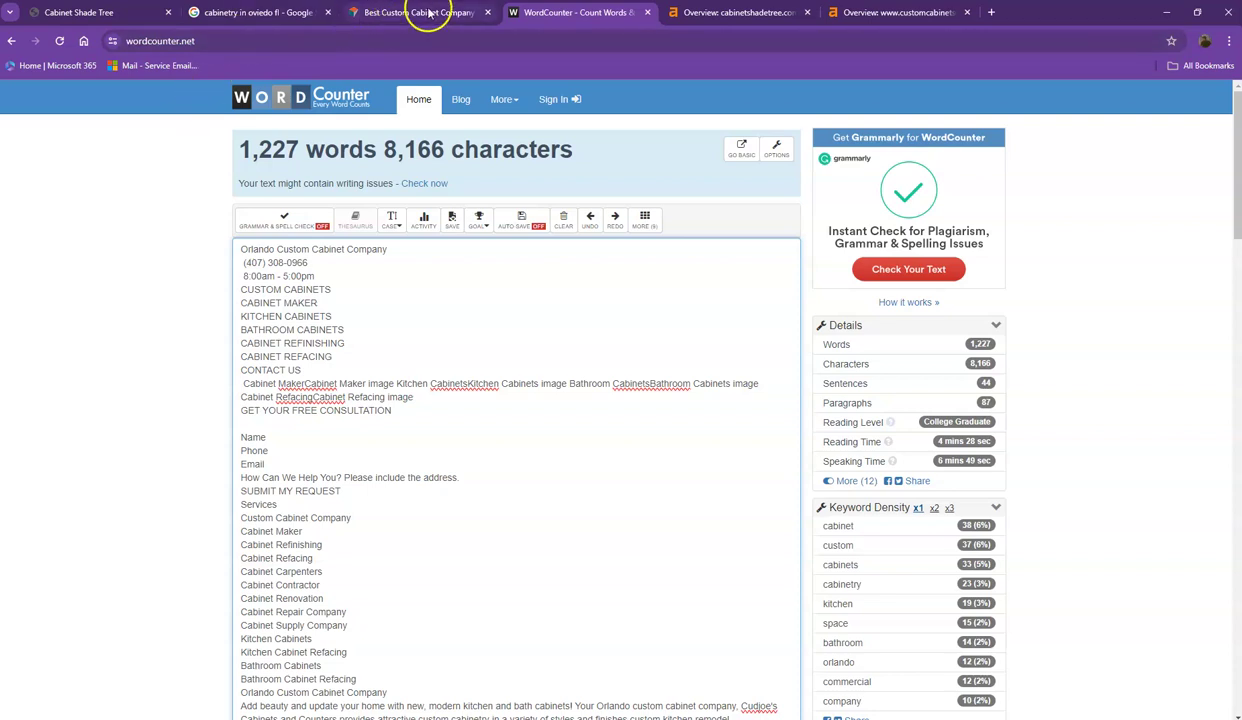
# Compare the Ahrefs overview metrics of cabinetshadetree.com with those of customcabinetsorlando.com, covering backlinks, referring domains, keywords and traffic
pyautogui.click(685, 12)
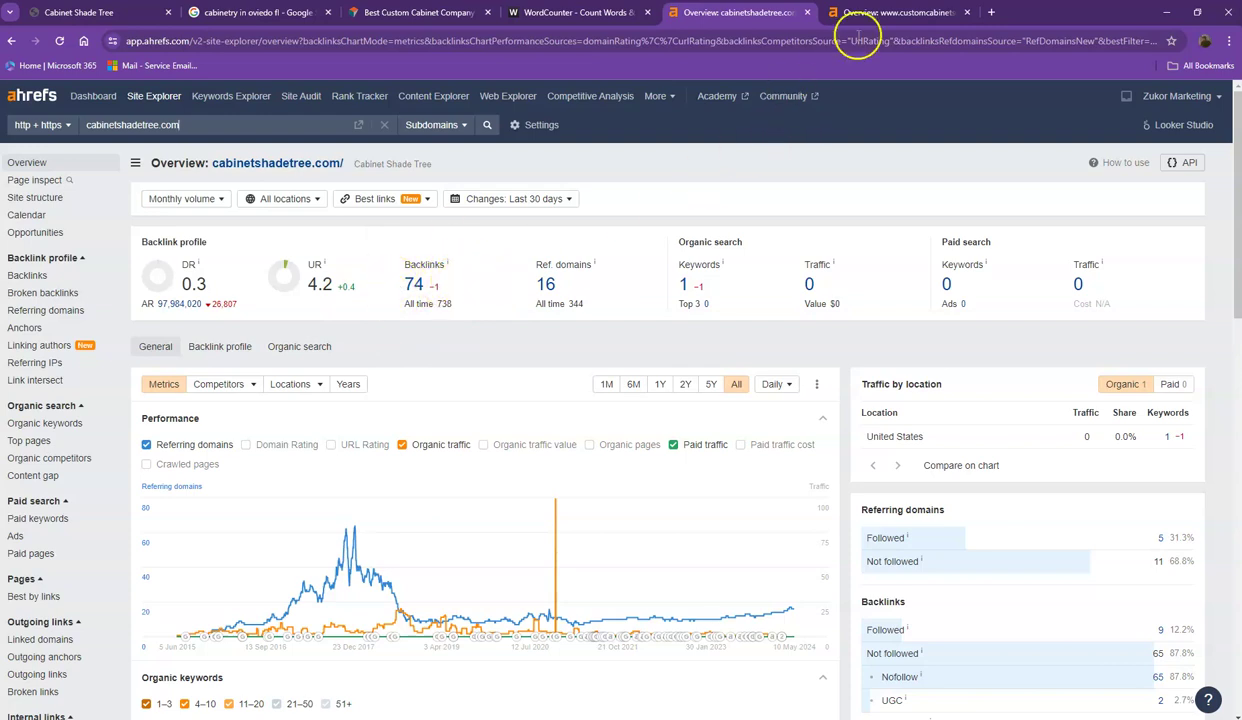
pyautogui.click(880, 13)
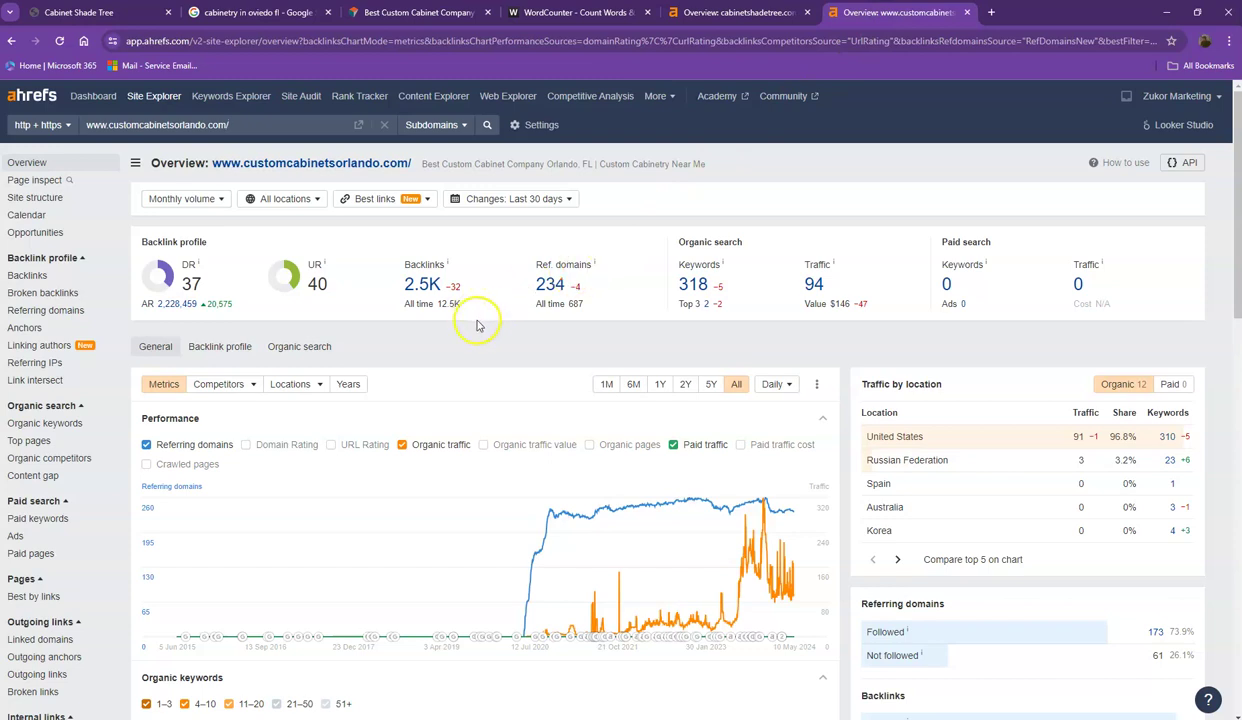
pyautogui.click(722, 13)
pyautogui.click(858, 14)
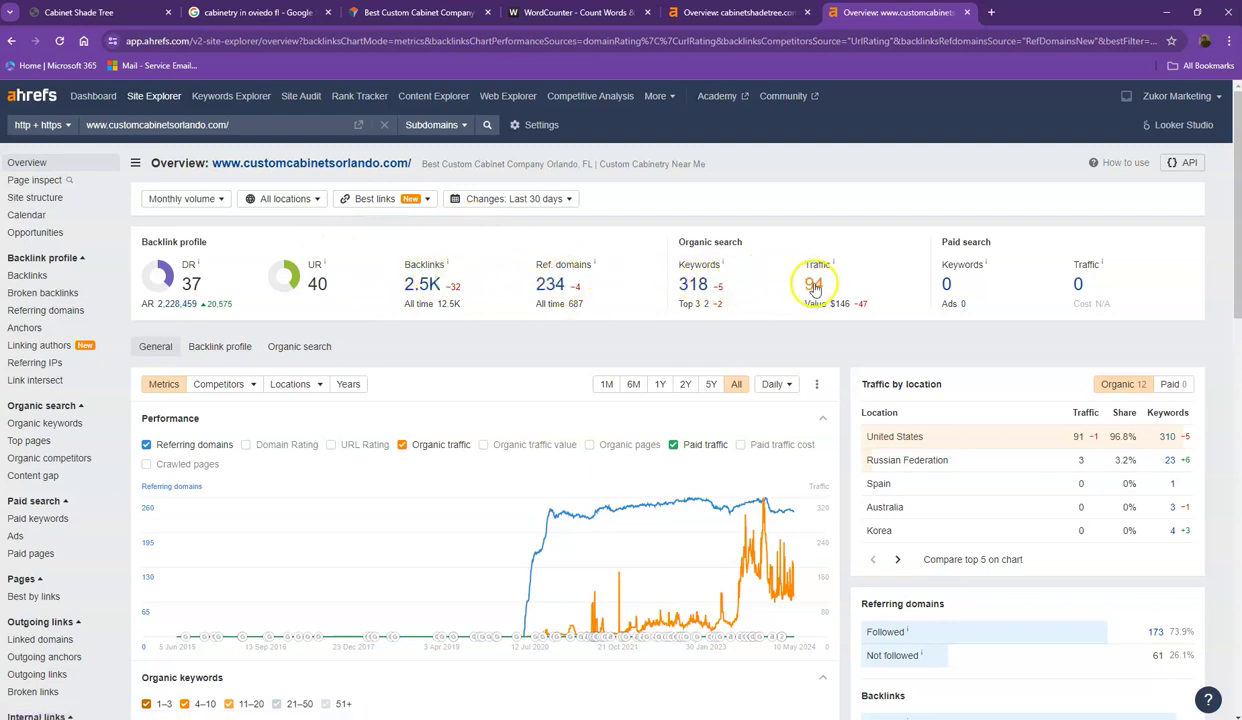
pyautogui.click(740, 14)
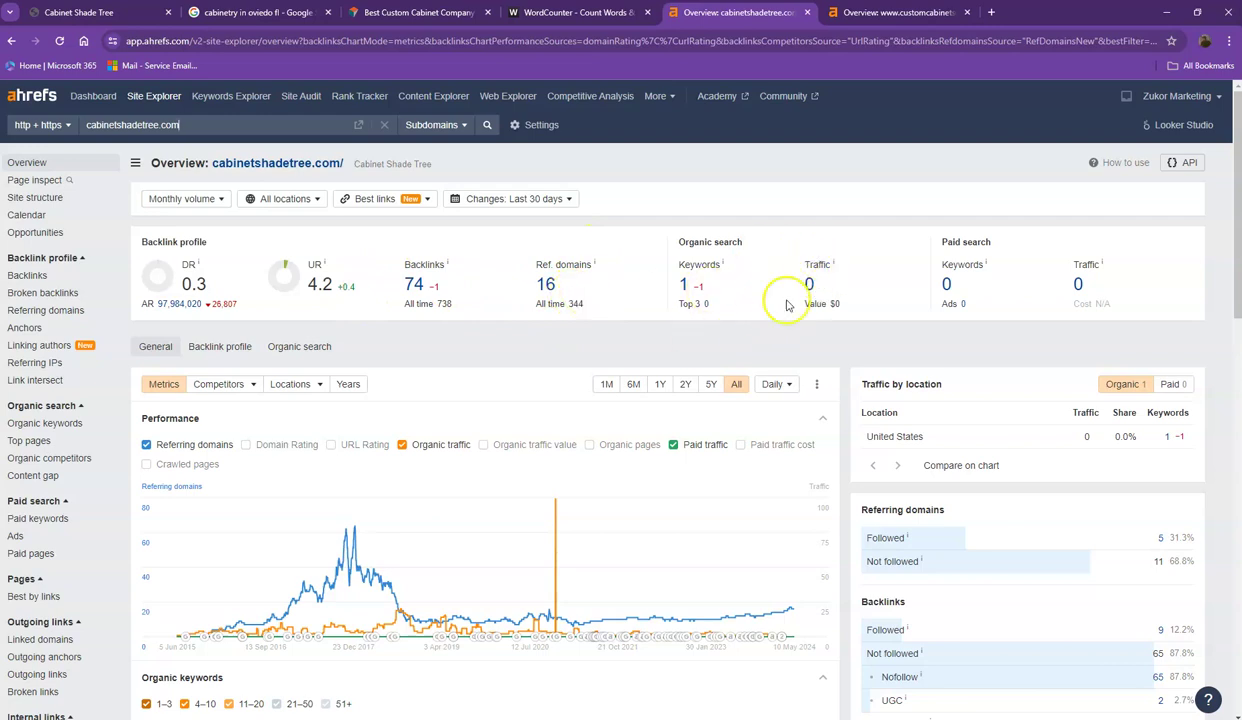
pyautogui.click(872, 14)
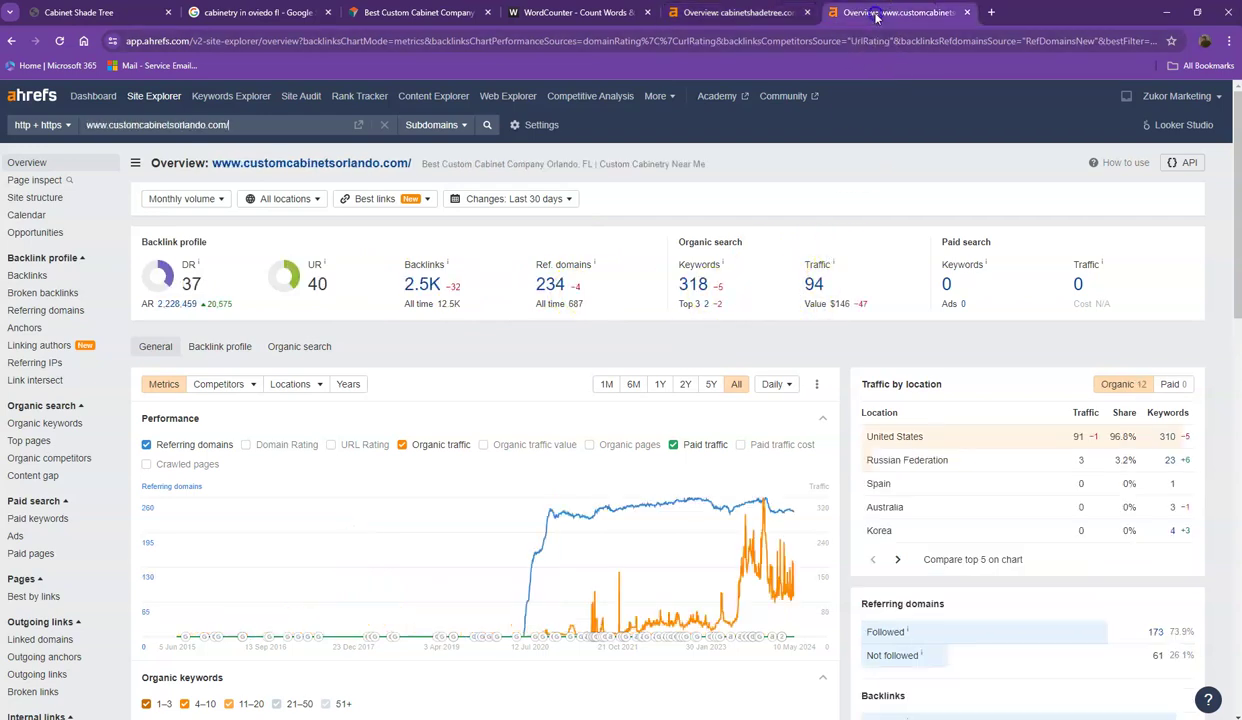
# Open the referring domains and organic keywords reports for customcabinetsorlando.com in separate new tabs
pyautogui.rightClick(540, 288)
pyautogui.click(585, 302)
pyautogui.rightClick(694, 288)
pyautogui.click(719, 303)
pyautogui.click(893, 13)
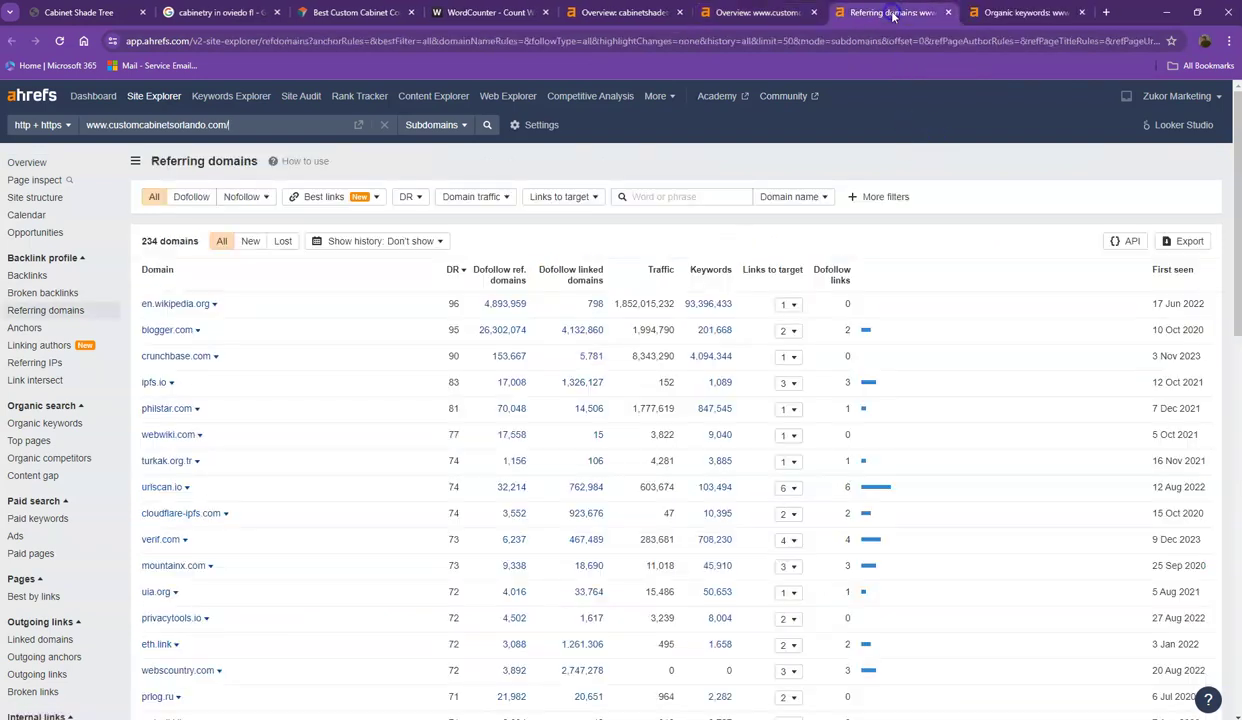
pyautogui.click(994, 16)
pyautogui.moveTo(910, 16)
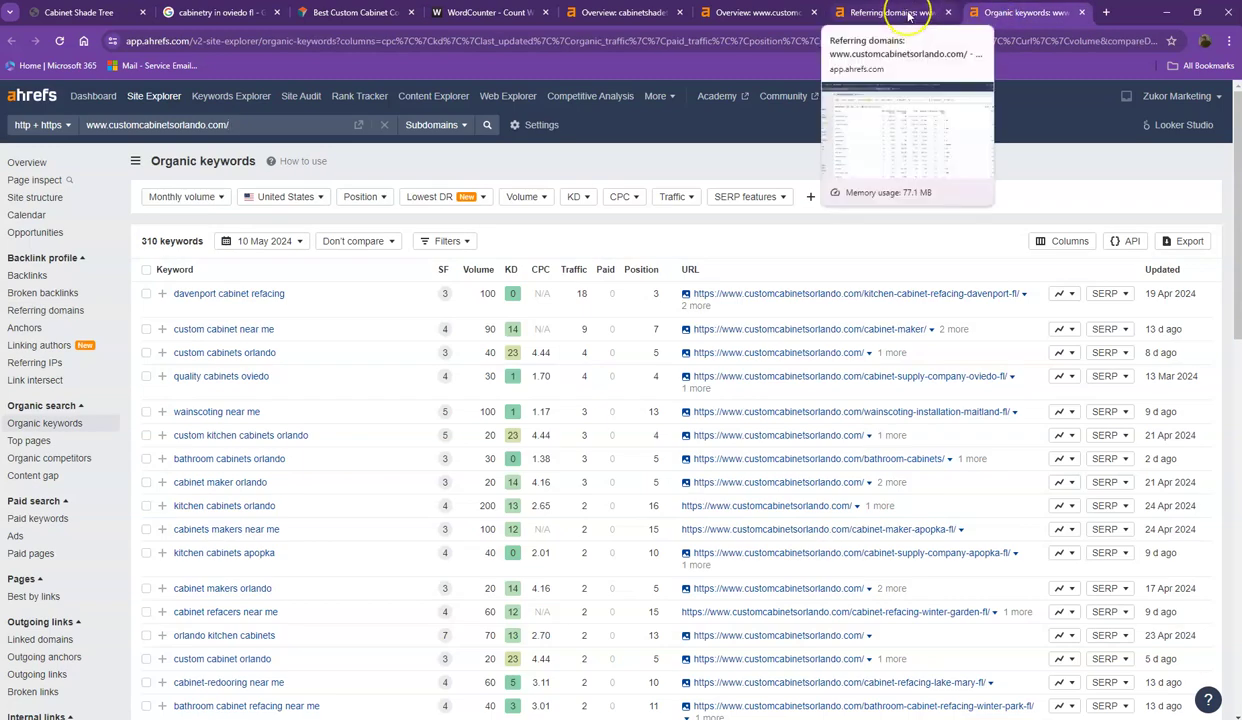
# Examine the domains linking to customcabinetsorlando.com across the first three pages of the referring domains report
pyautogui.click(909, 14)
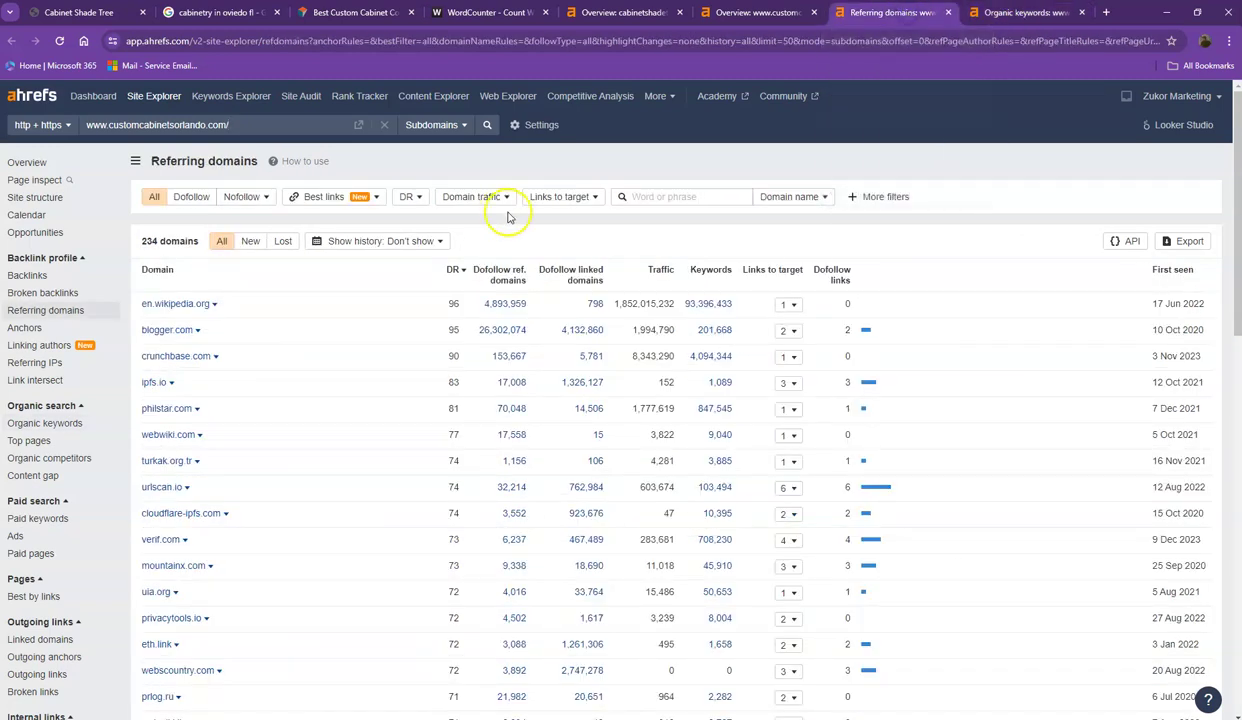
pyautogui.scroll(-5, 340, 207)
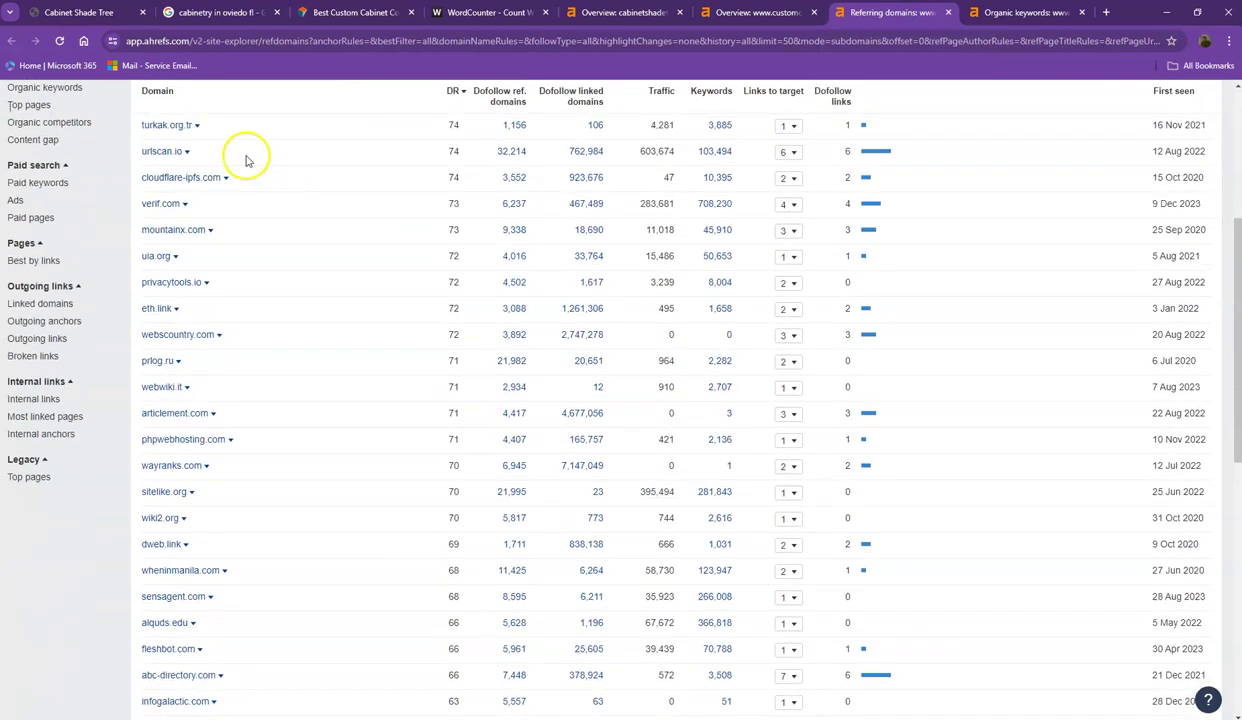
pyautogui.scroll(-8, 253, 163)
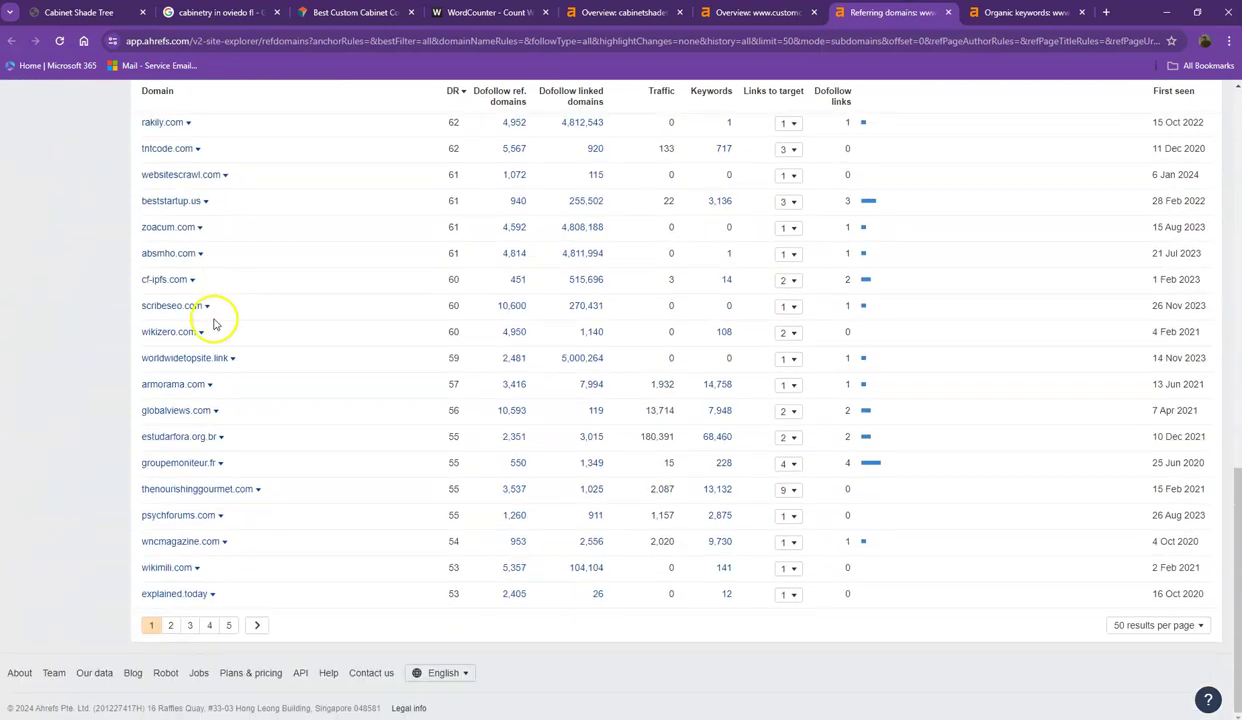
pyautogui.click(170, 625)
pyautogui.scroll(-5, 222, 543)
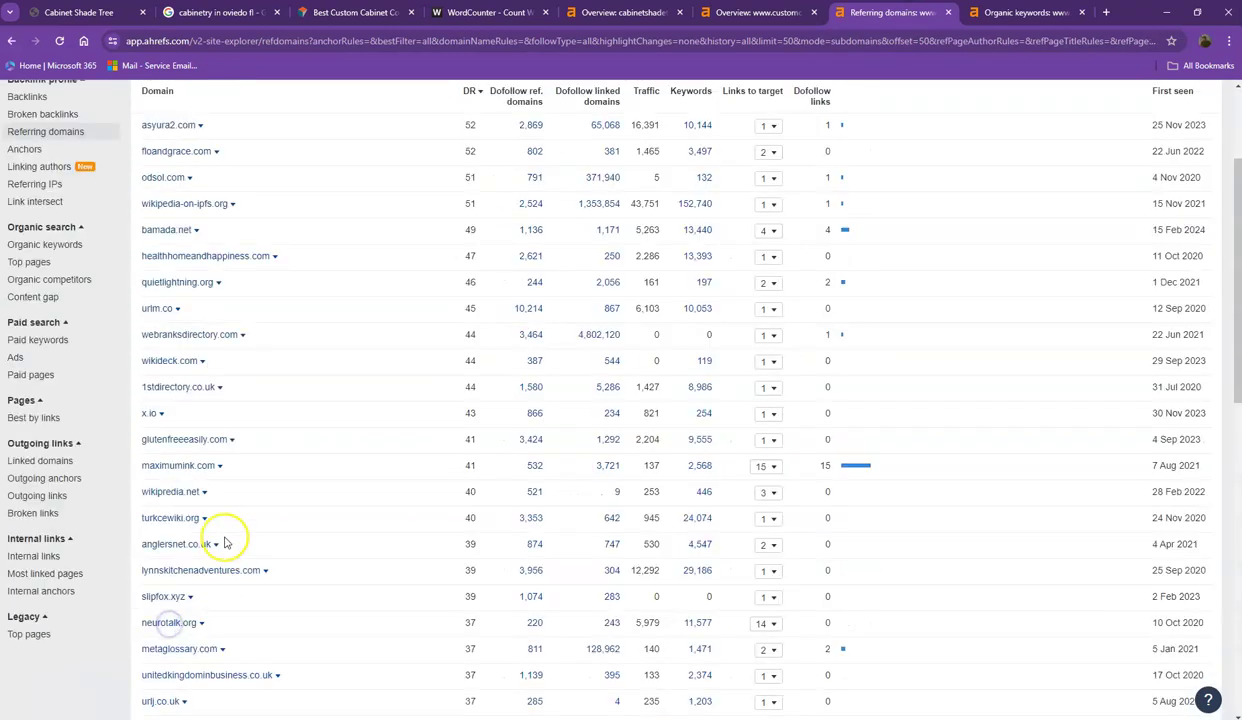
pyautogui.scroll(-6, 491, 260)
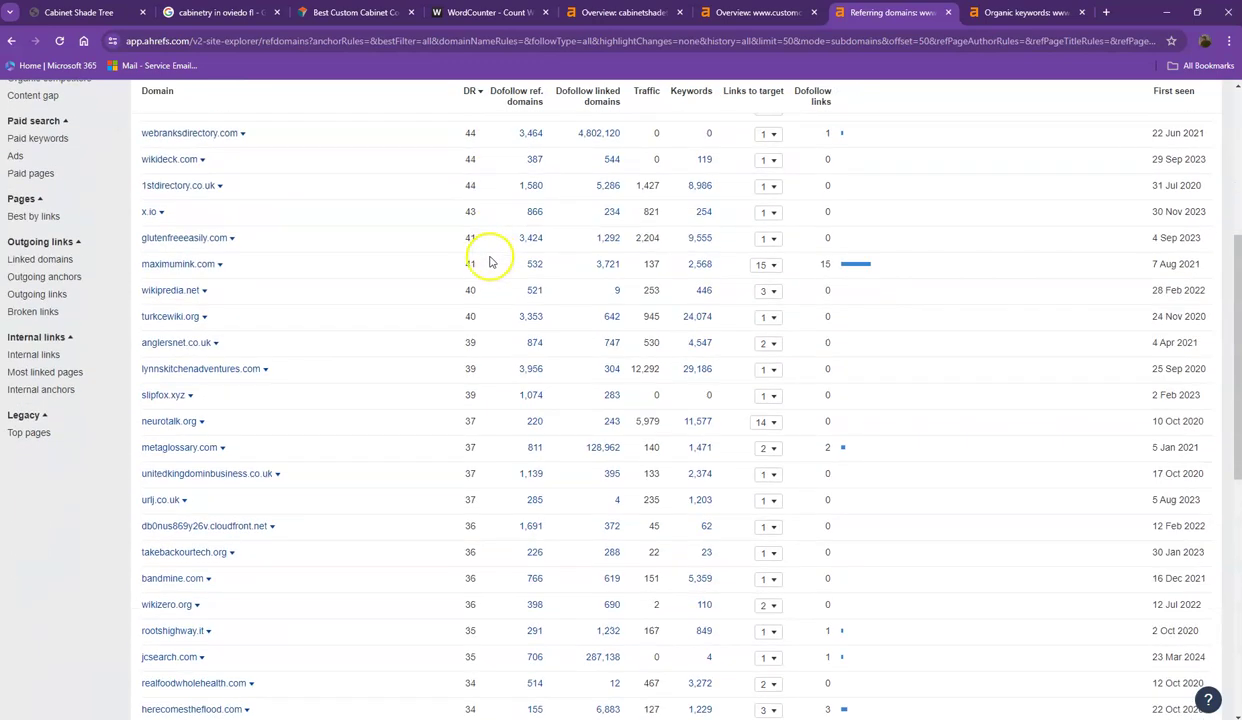
pyautogui.scroll(-3, 390, 368)
pyautogui.click(221, 634)
pyautogui.scroll(-12, 430, 502)
# Examine the first two pages of organic keywords for customcabinetsorlando.com, including their volumes and positions
pyautogui.click(1012, 14)
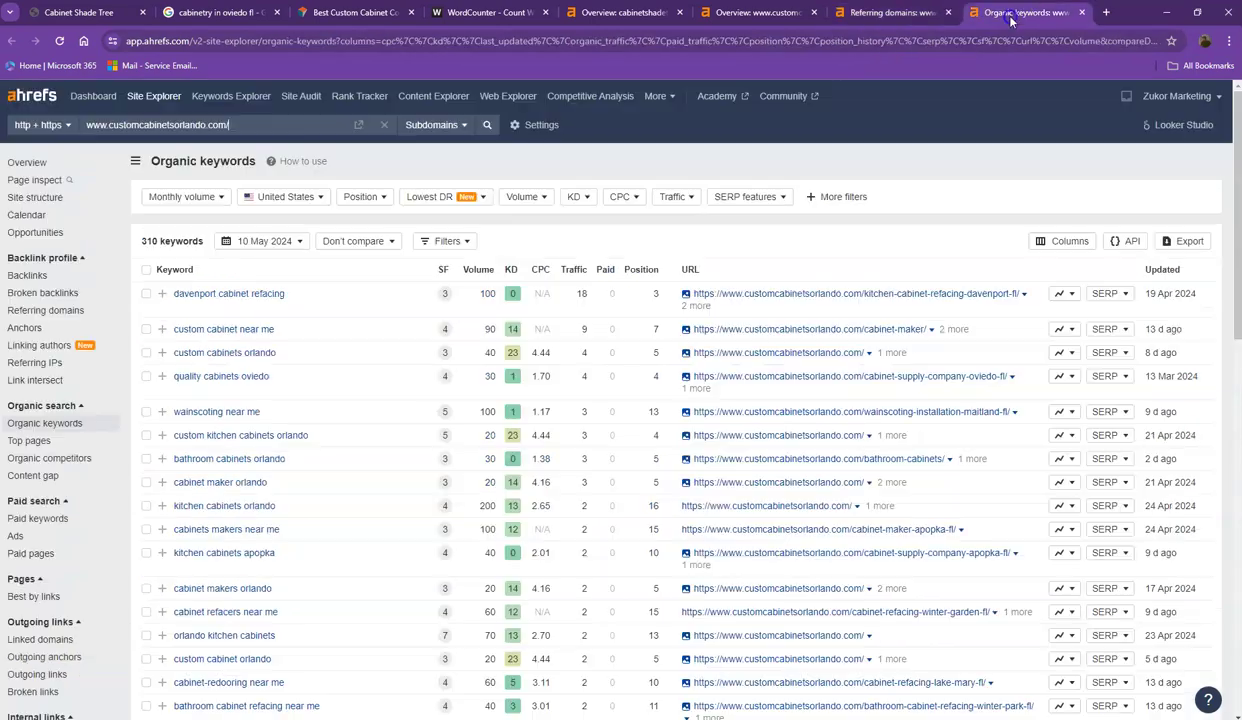
pyautogui.scroll(-5, 416, 250)
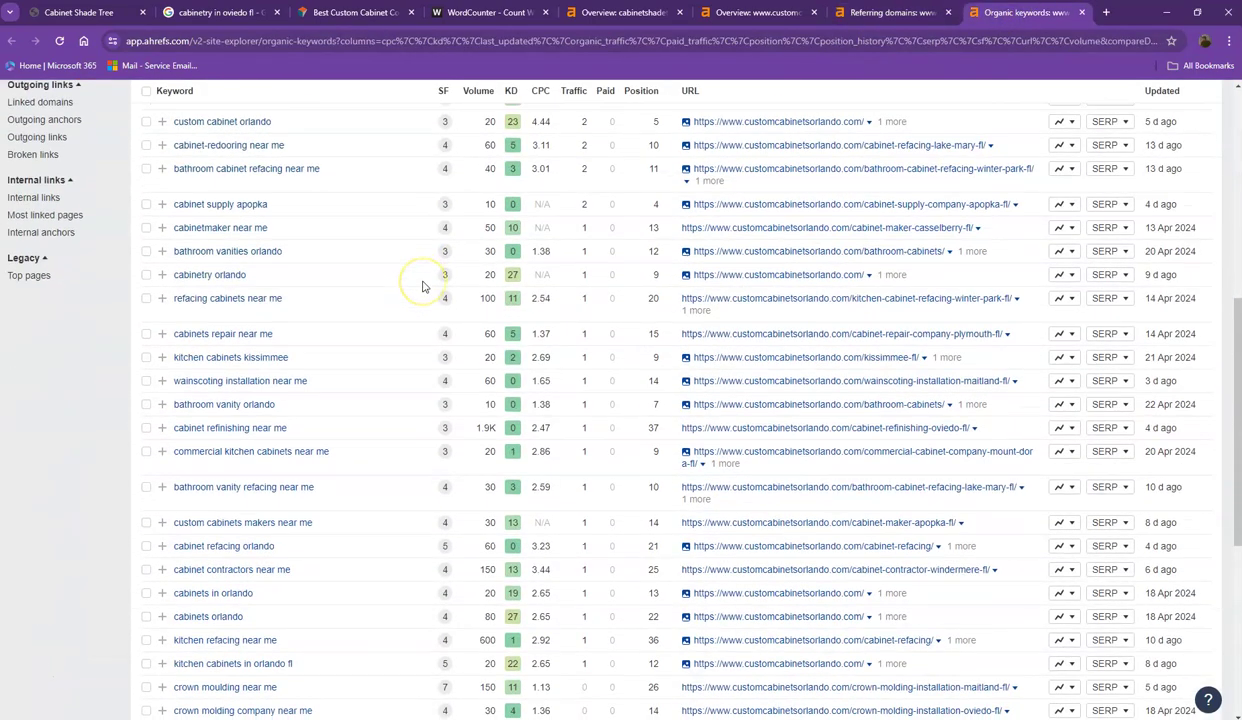
pyautogui.scroll(-3, 421, 286)
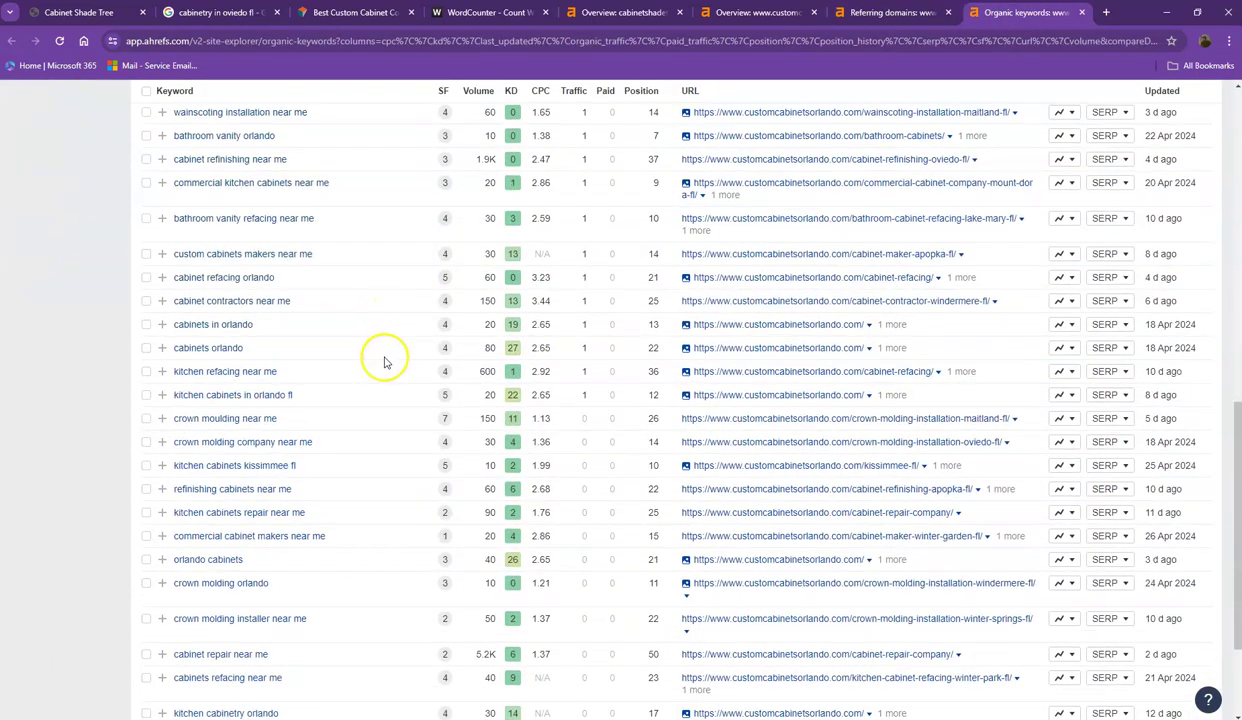
pyautogui.scroll(-2, 380, 355)
pyautogui.click(170, 626)
pyautogui.moveTo(445, 327)
pyautogui.scroll(-5, 470, 288)
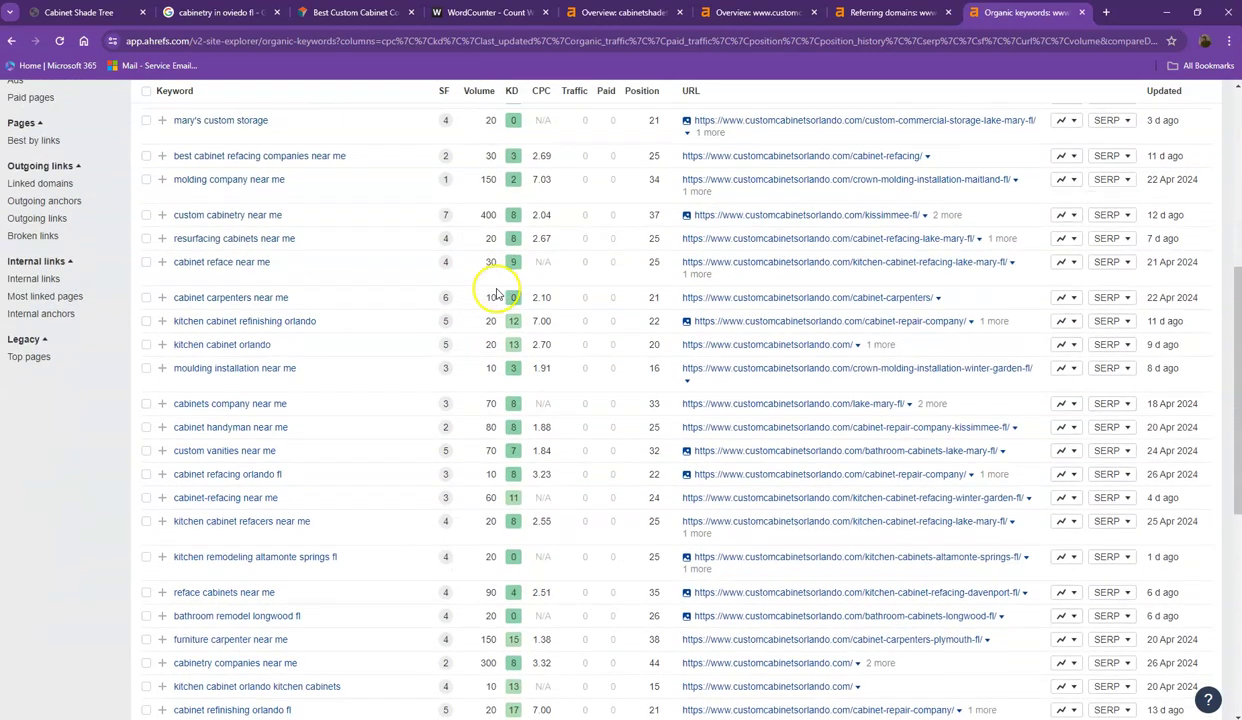
pyautogui.scroll(-4, 478, 400)
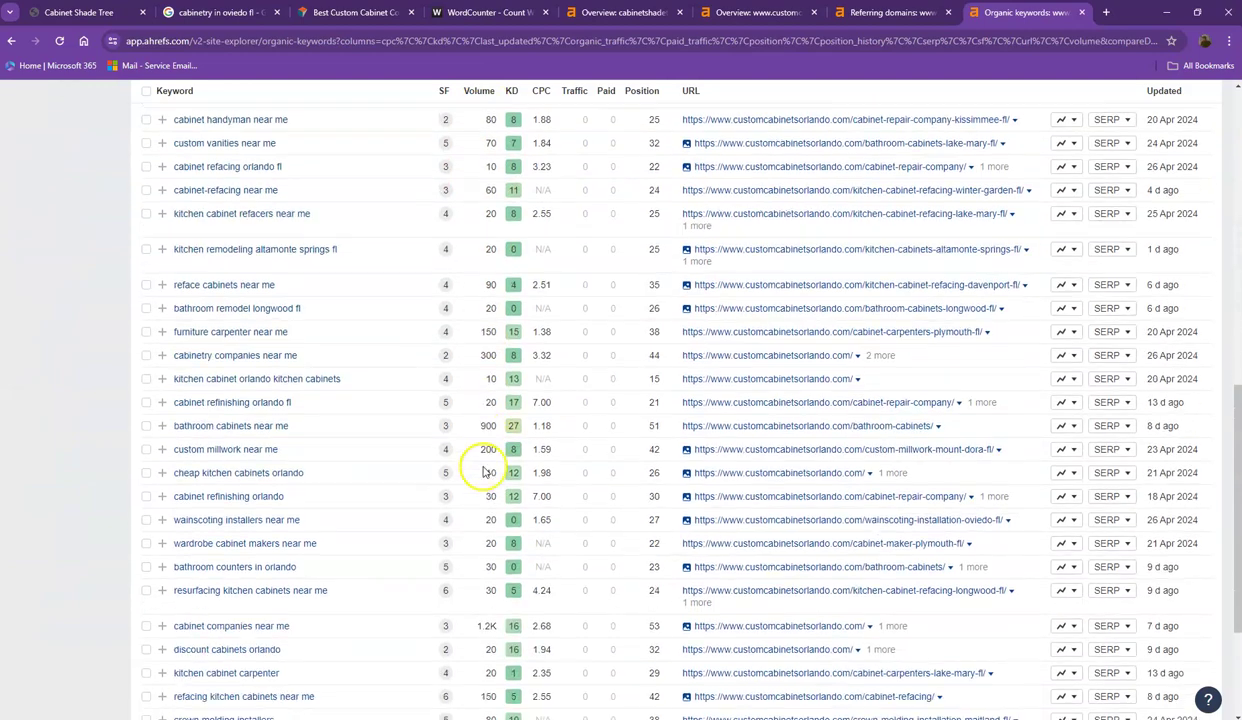
# Examine the third page of organic keywords, particularly "kitchen cabinet repair", and close both detailed report tabs
pyautogui.click(219, 625)
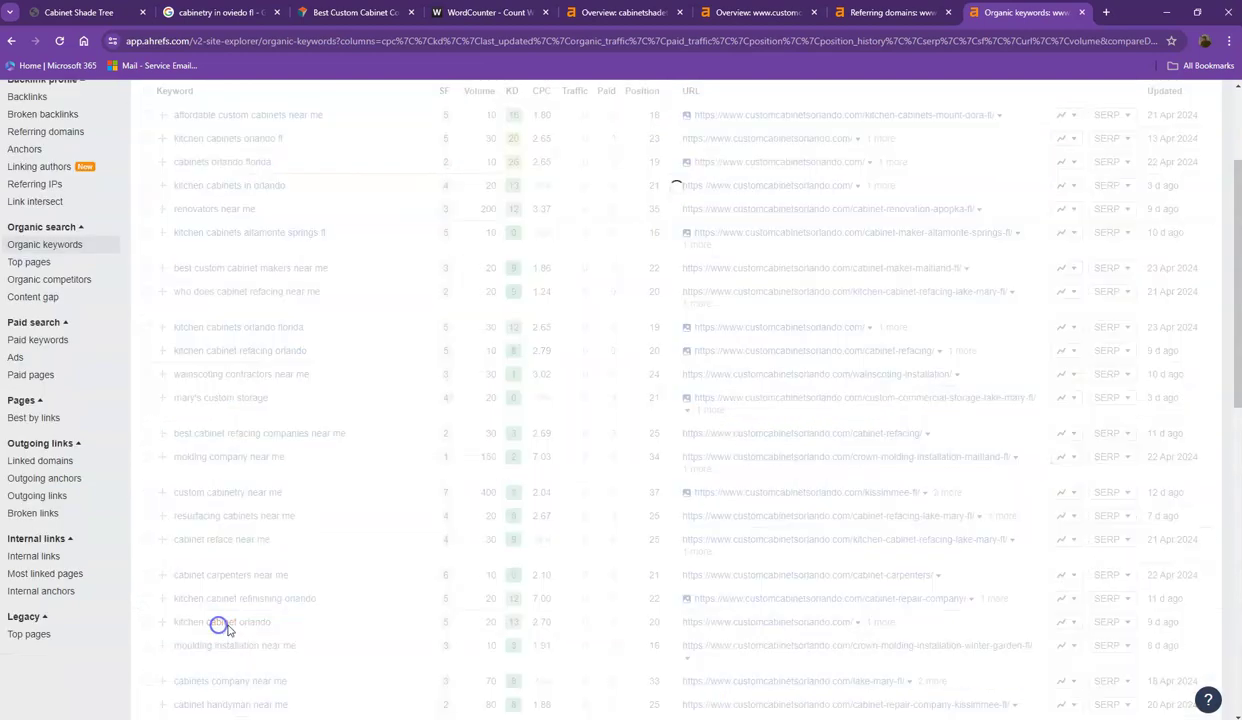
pyautogui.scroll(-4, 470, 336)
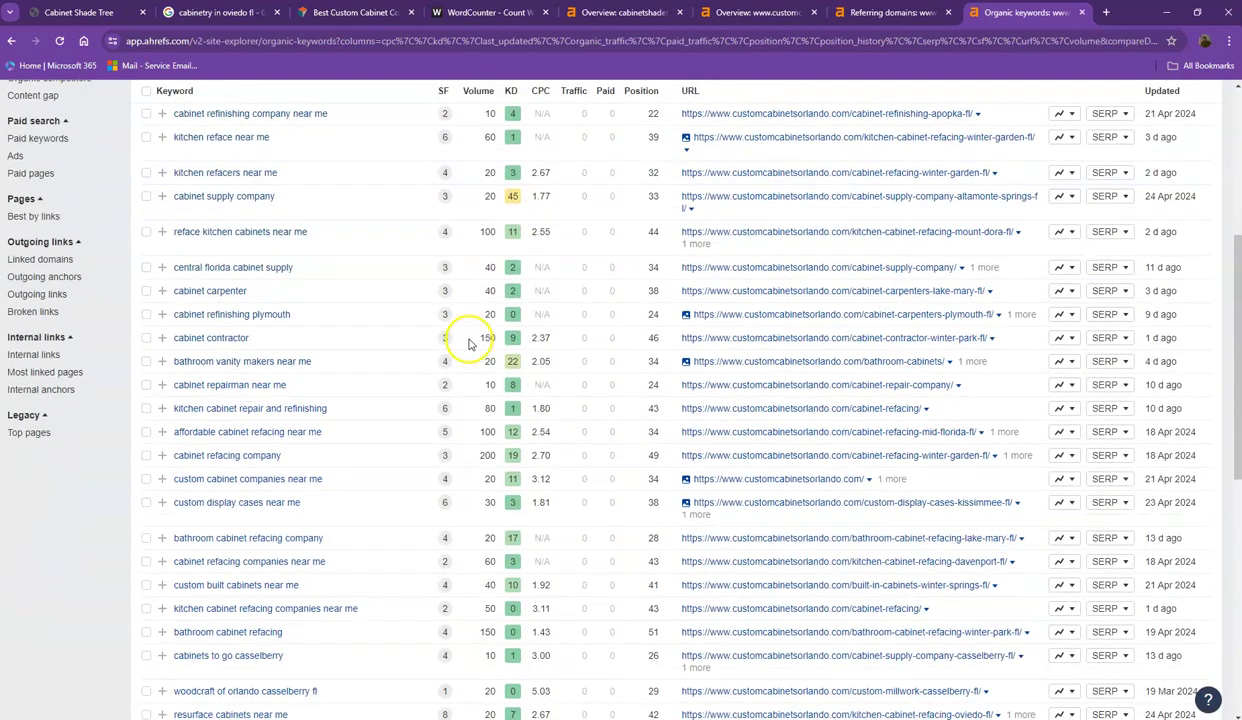
pyautogui.scroll(-3, 467, 345)
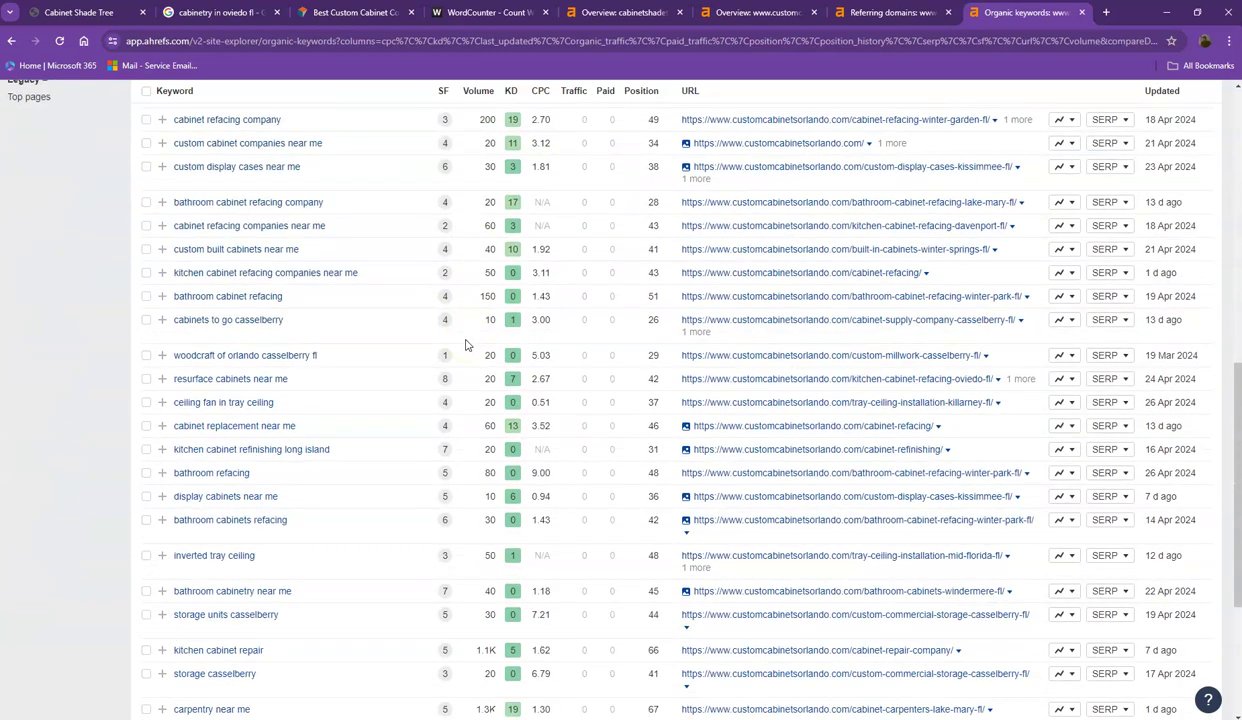
pyautogui.scroll(-3, 347, 390)
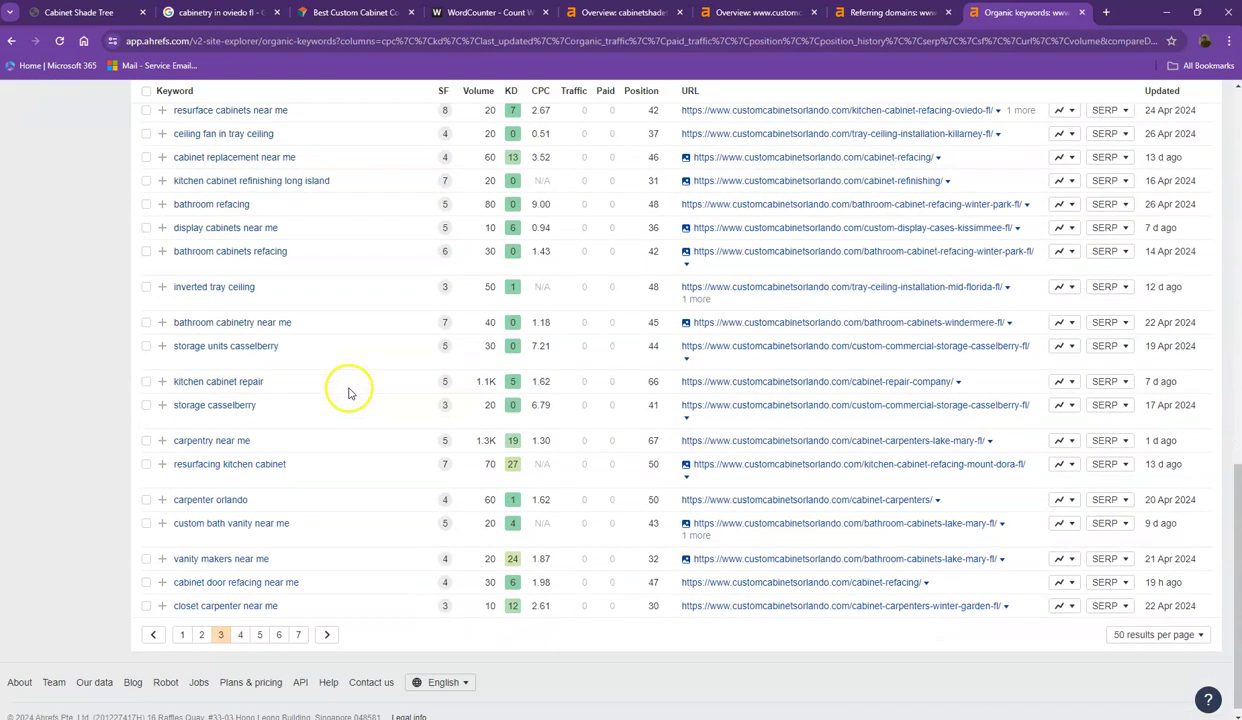
pyautogui.moveTo(496, 372); pyautogui.dragTo(120, 375)
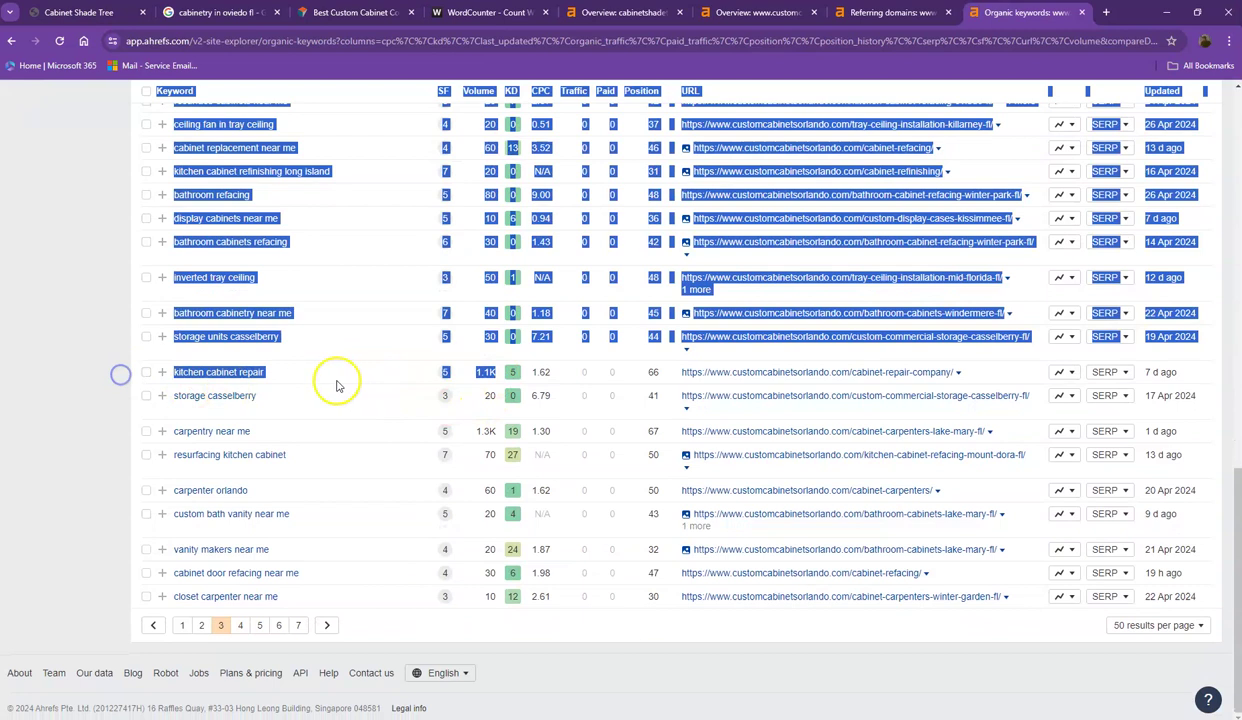
pyautogui.click(337, 385)
pyautogui.click(241, 628)
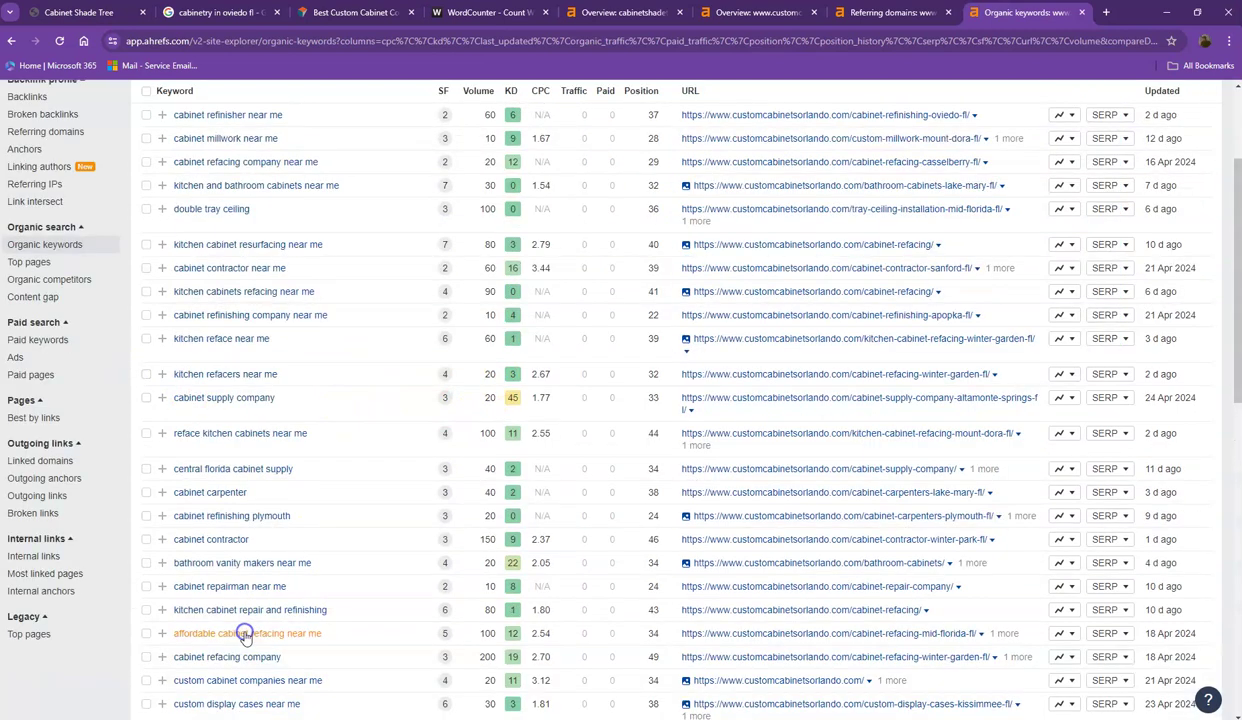
pyautogui.click(949, 14)
pyautogui.click(949, 14)
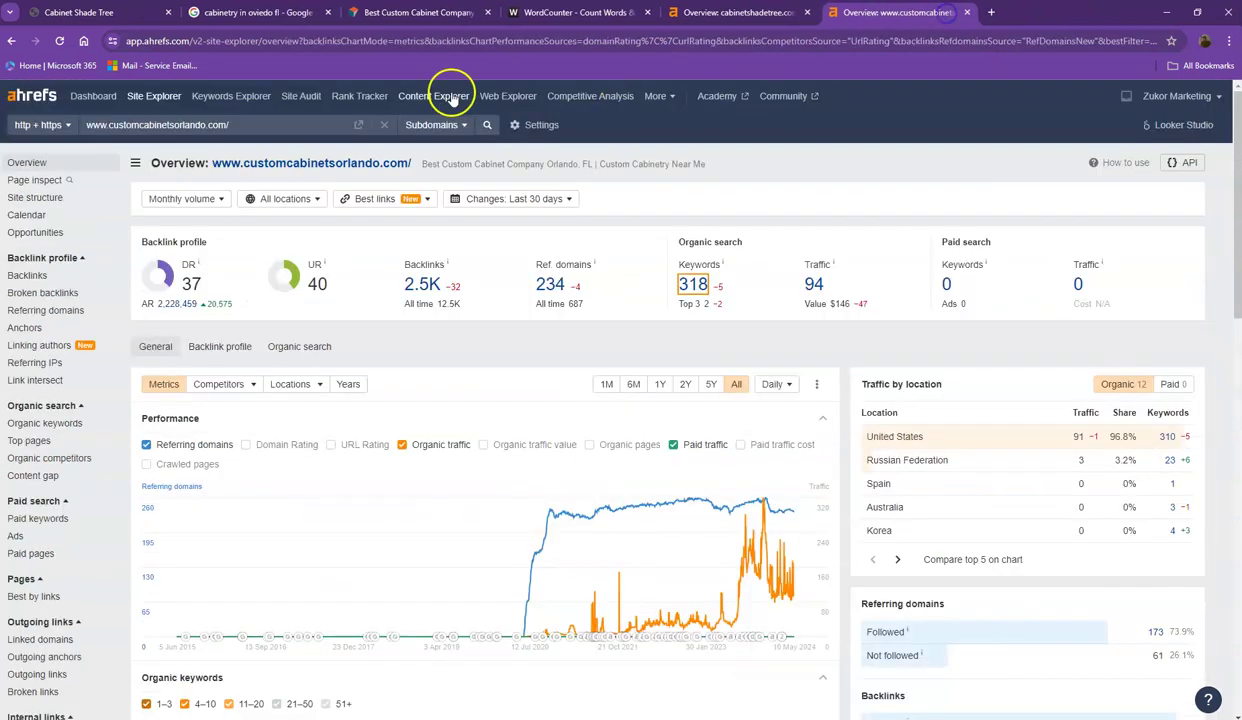
# Check the file name of the main kitchen image on the Cabinet Shade Tree homepage without saving it
pyautogui.click(116, 17)
pyautogui.scroll(-2, 285, 255)
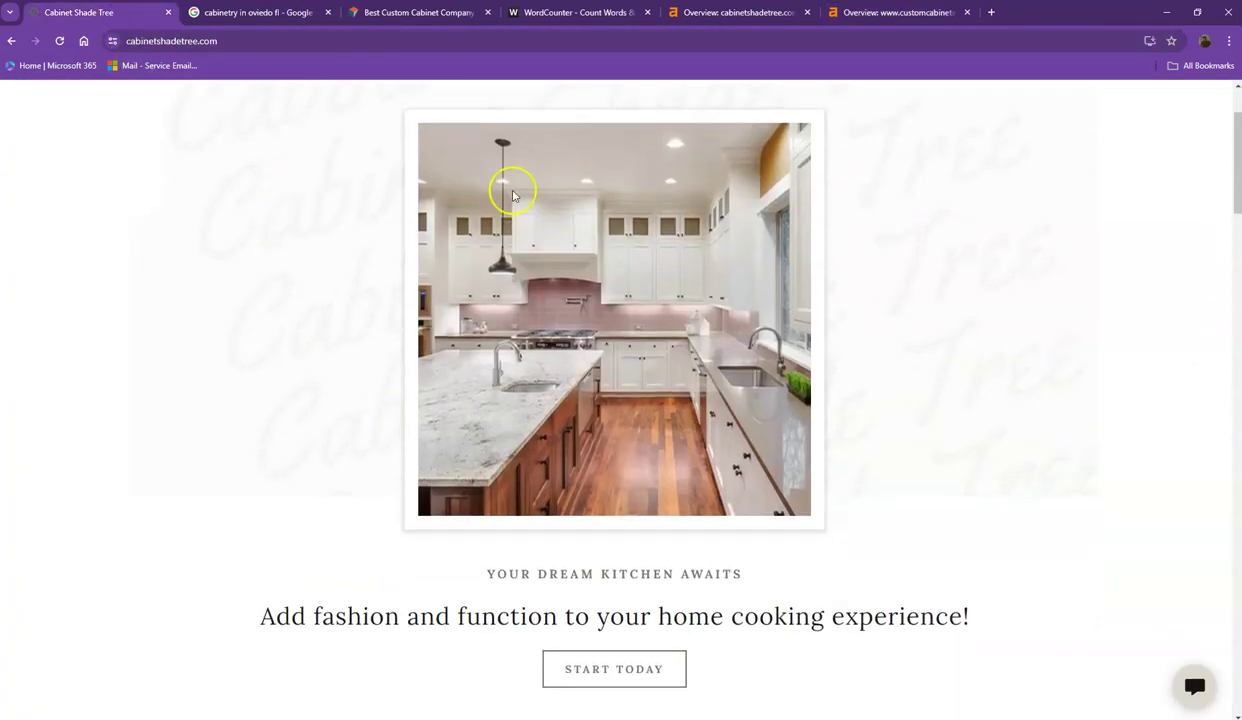
pyautogui.rightClick(512, 195)
pyautogui.click(565, 244)
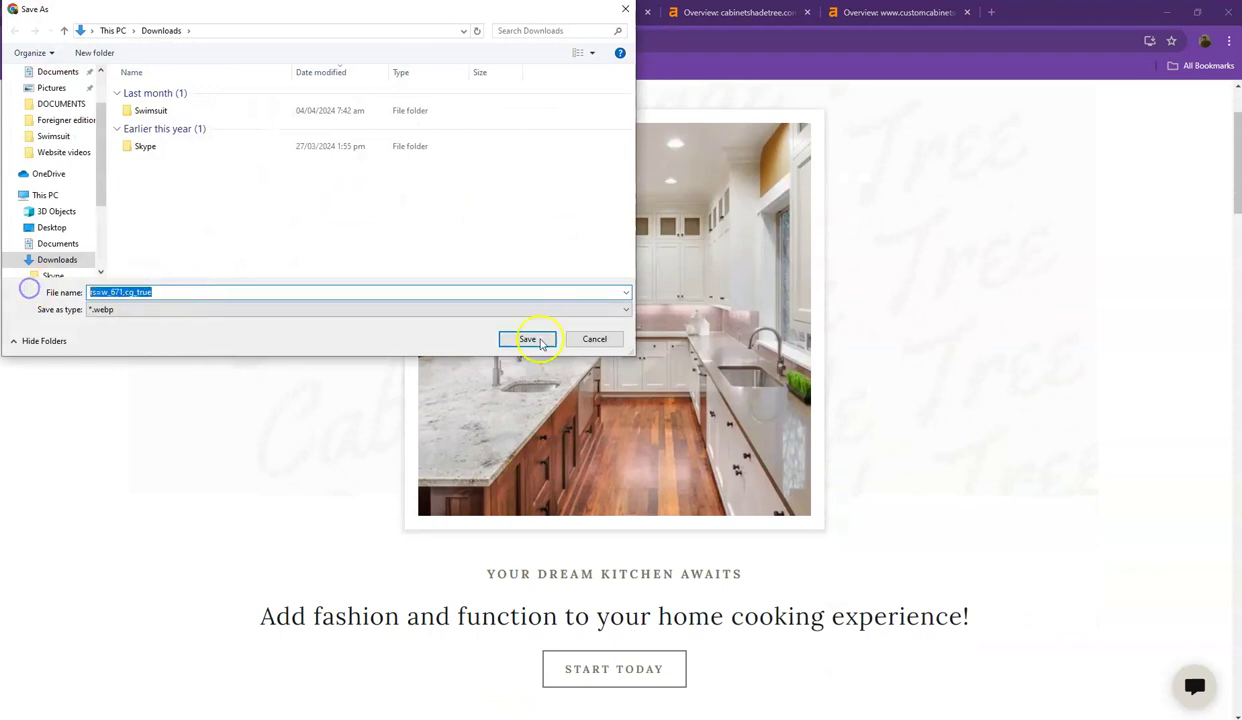
pyautogui.click(592, 339)
# Check the file names of the two visible Project Gallery images without saving them
pyautogui.scroll(-10, 338, 369)
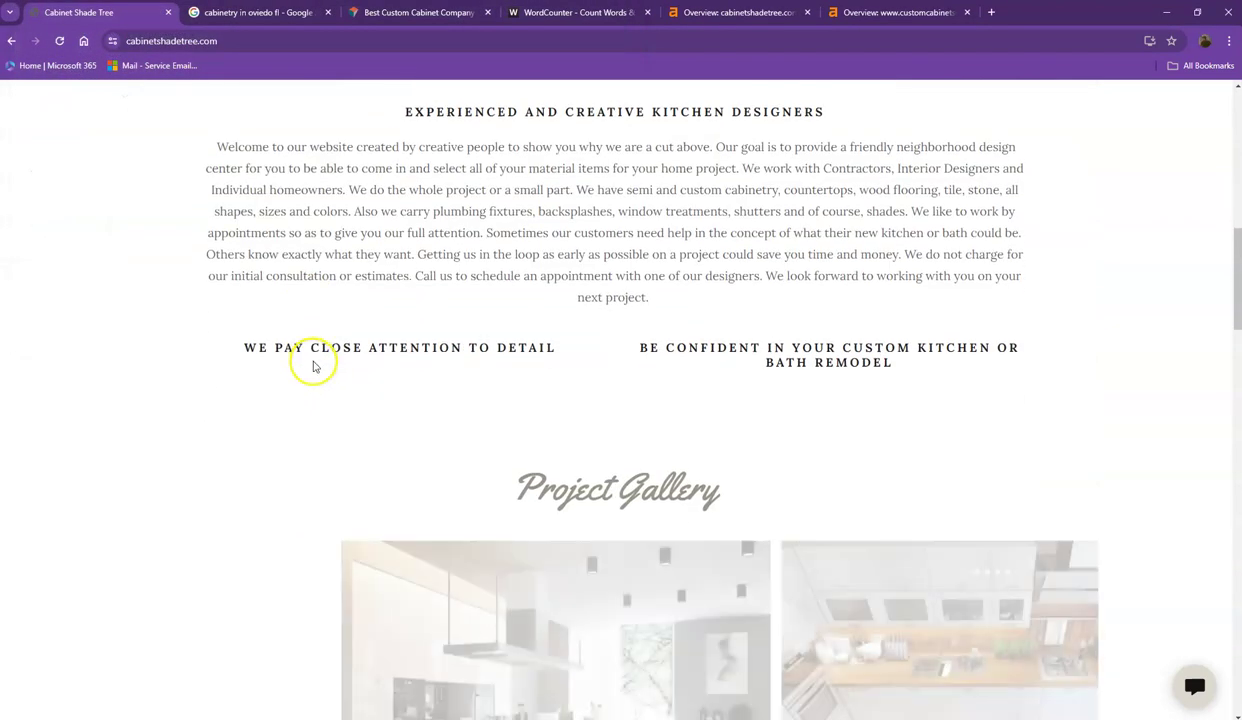
pyautogui.rightClick(555, 393)
pyautogui.click(601, 421)
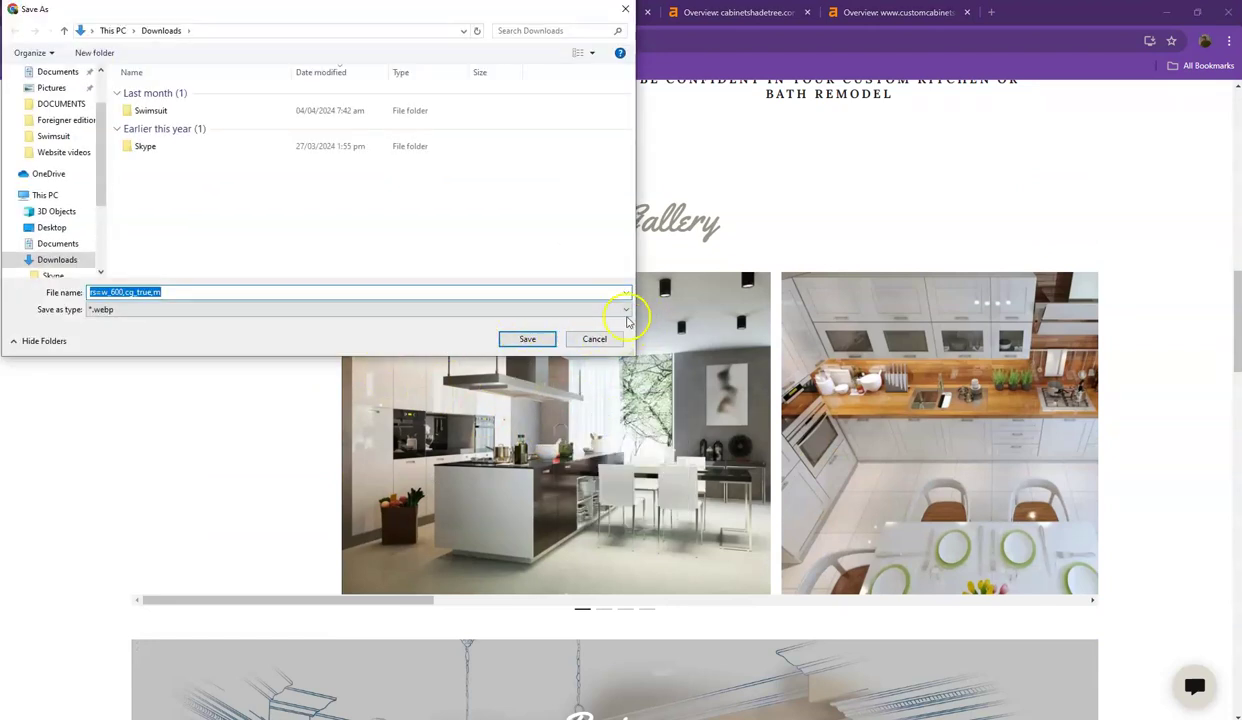
pyautogui.click(595, 339)
pyautogui.rightClick(876, 338)
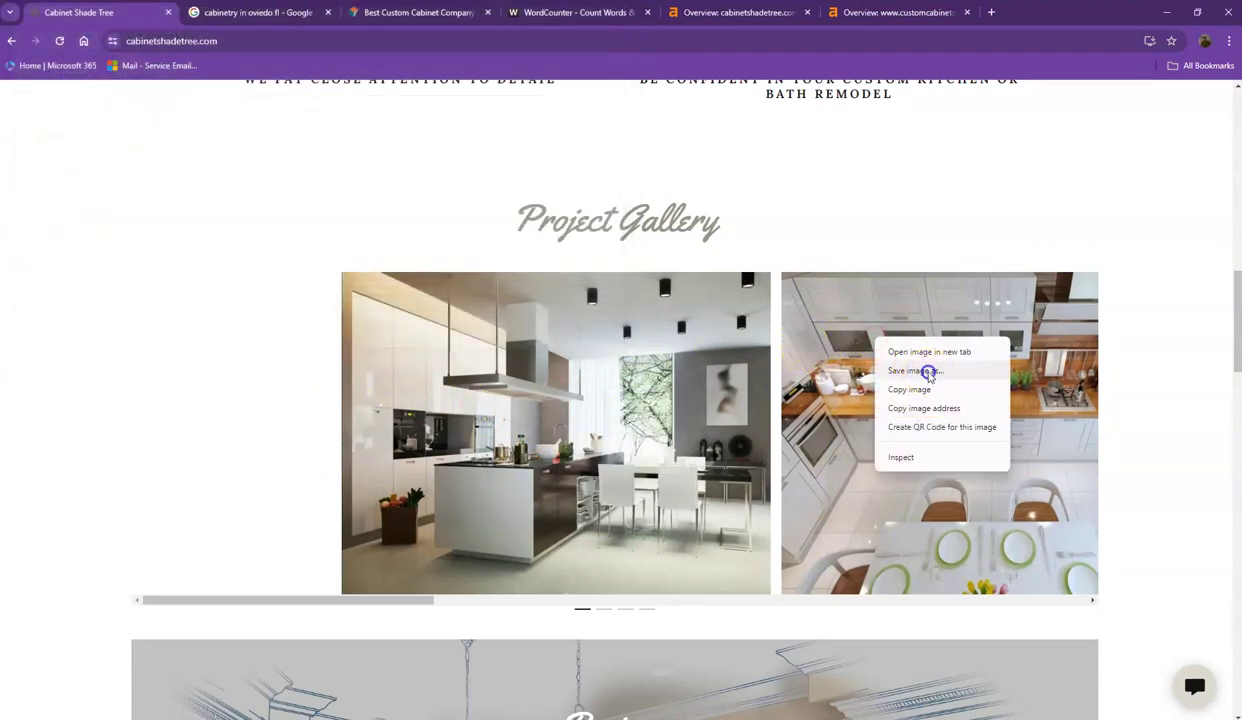
pyautogui.click(915, 371)
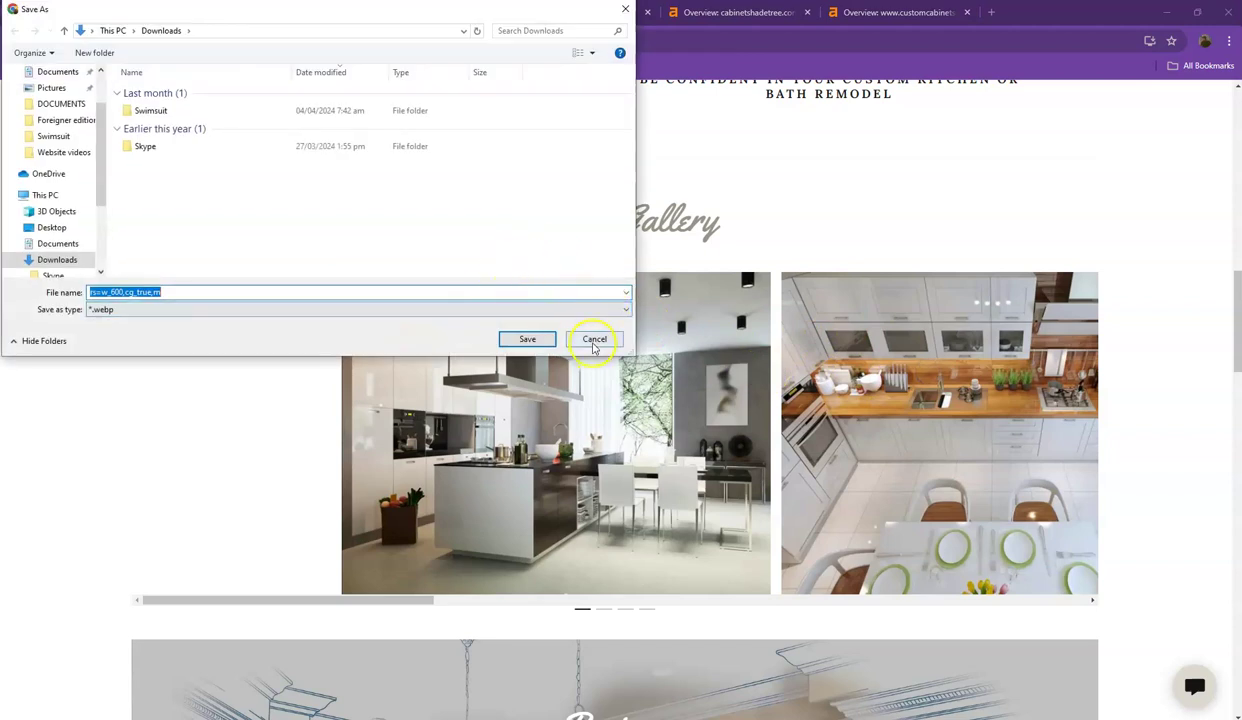
pyautogui.click(595, 339)
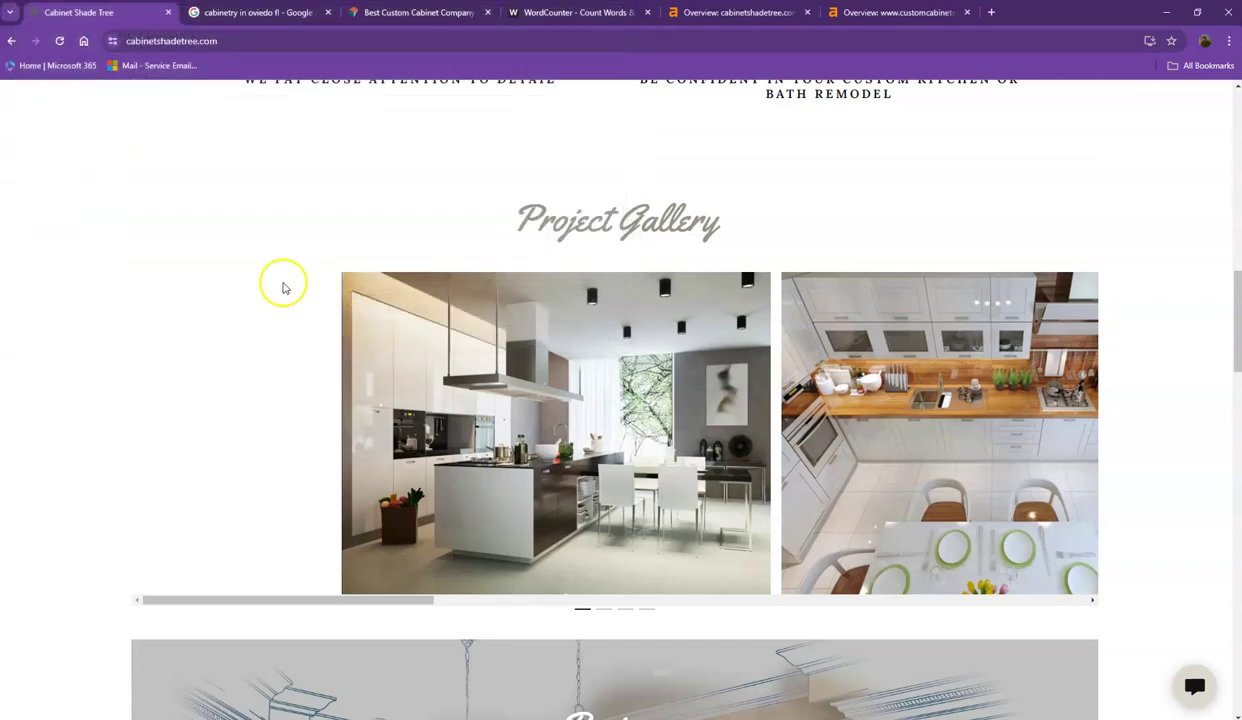
# Replace the text in WordCounter with all the text of the Cabinet Shade Tree homepage to recount its words
pyautogui.hotkey('ctrl', 'a')
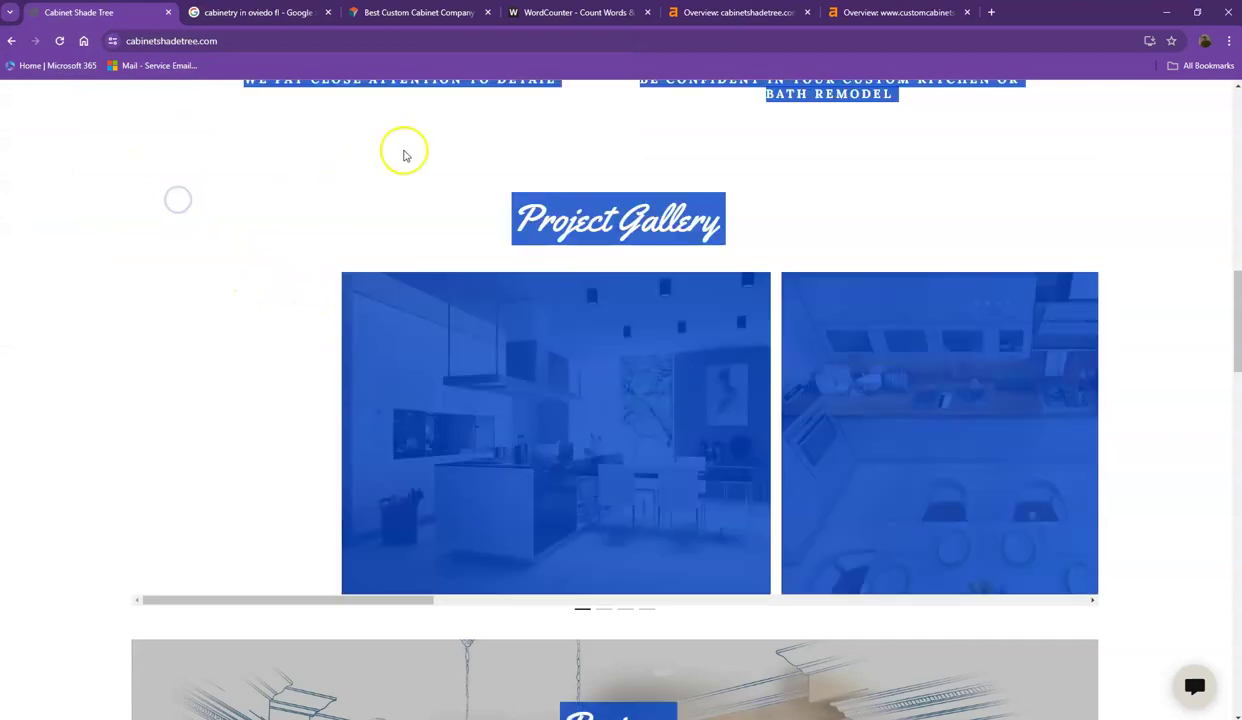
pyautogui.click(560, 12)
pyautogui.click(443, 295)
pyautogui.hotkey('ctrl', 'a')
pyautogui.hotkey('ctrl', 'v')
pyautogui.scroll(15, 175, 213)
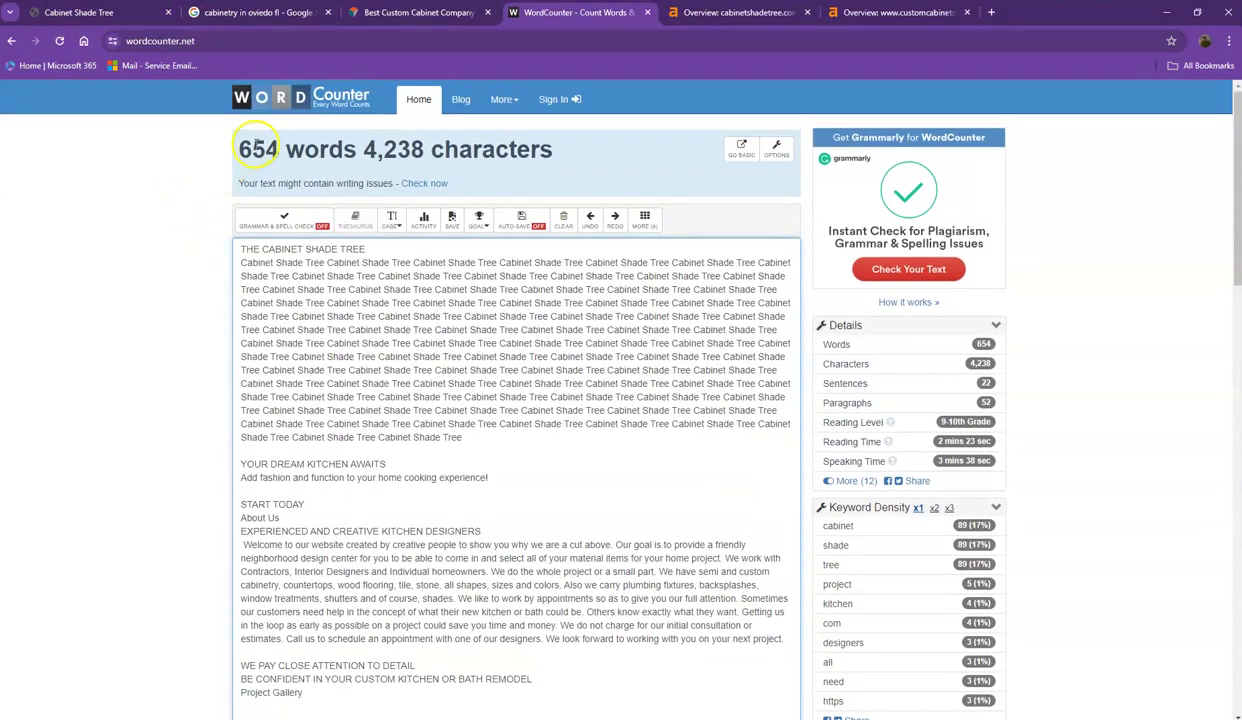
pyautogui.moveTo(240, 148); pyautogui.dragTo(360, 147)
pyautogui.click(365, 143)
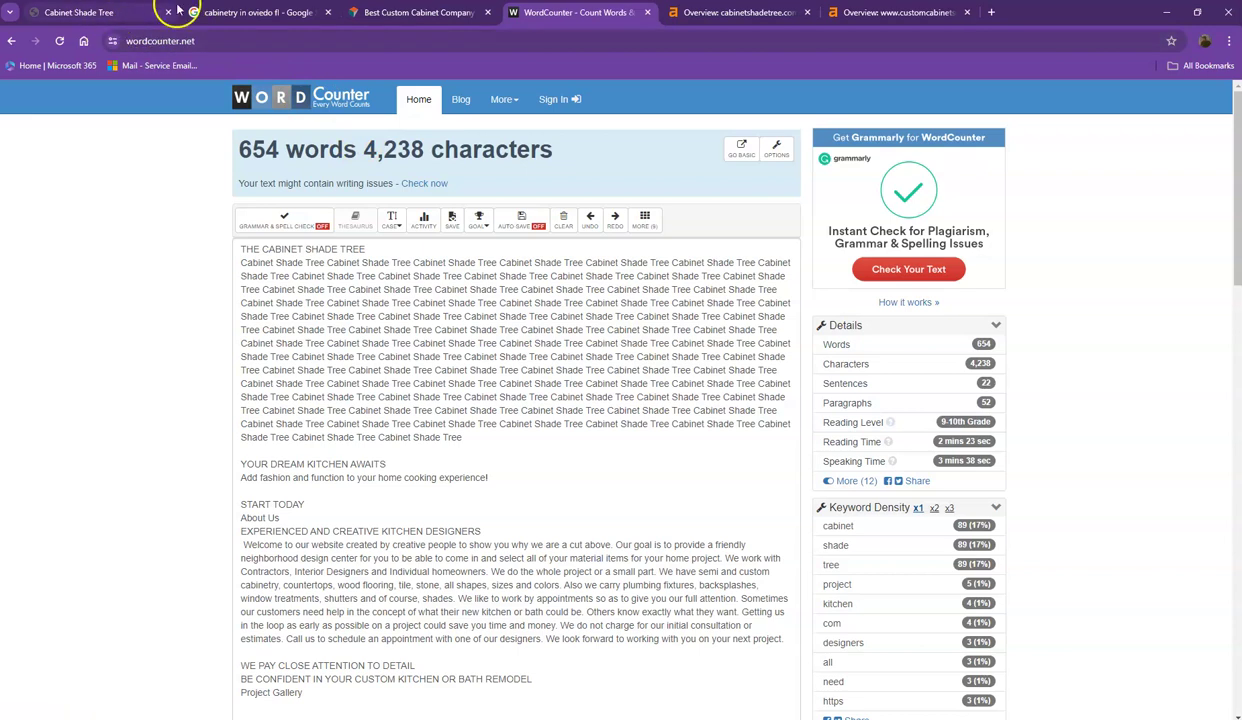
# Review the Google results for "cabinetry in oviedo fl" again, from the organic listings back up to Places and the sponsored ads
pyautogui.click(250, 12)
pyautogui.moveTo(139, 183); pyautogui.dragTo(303, 191)
pyautogui.click(89, 205)
pyautogui.scroll(-4, 127, 333)
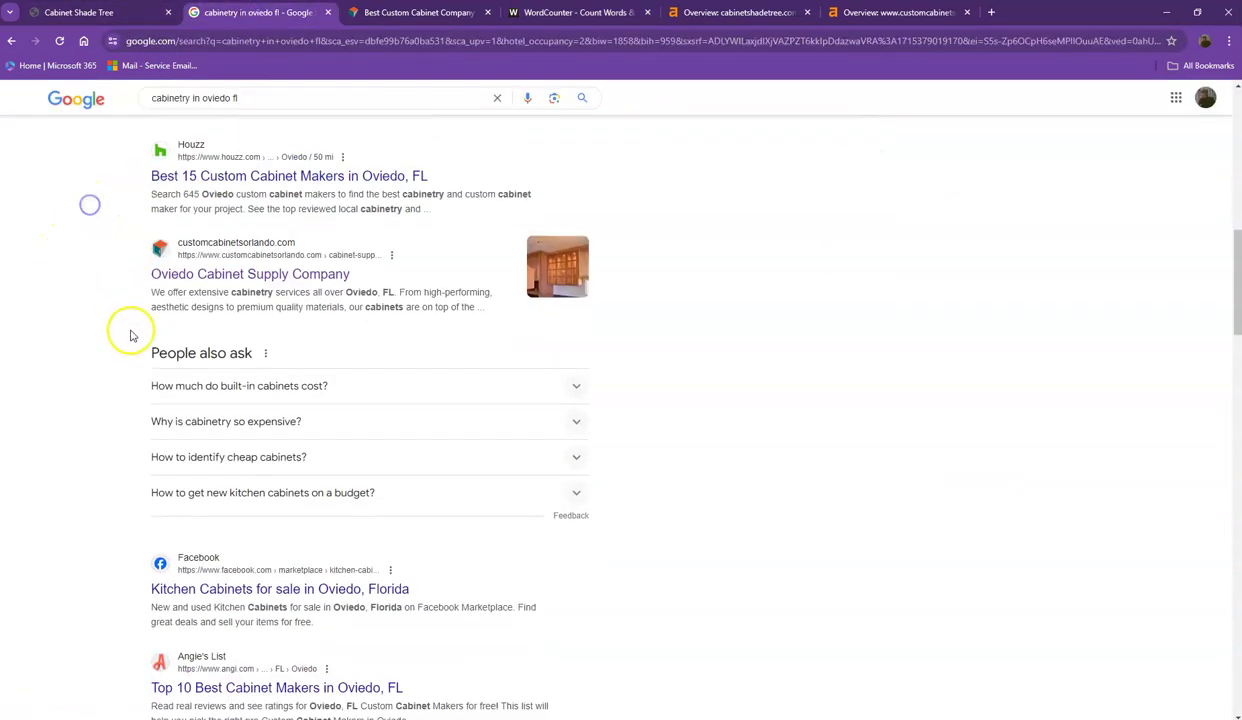
pyautogui.moveTo(139, 286); pyautogui.dragTo(387, 535)
pyautogui.click(116, 384)
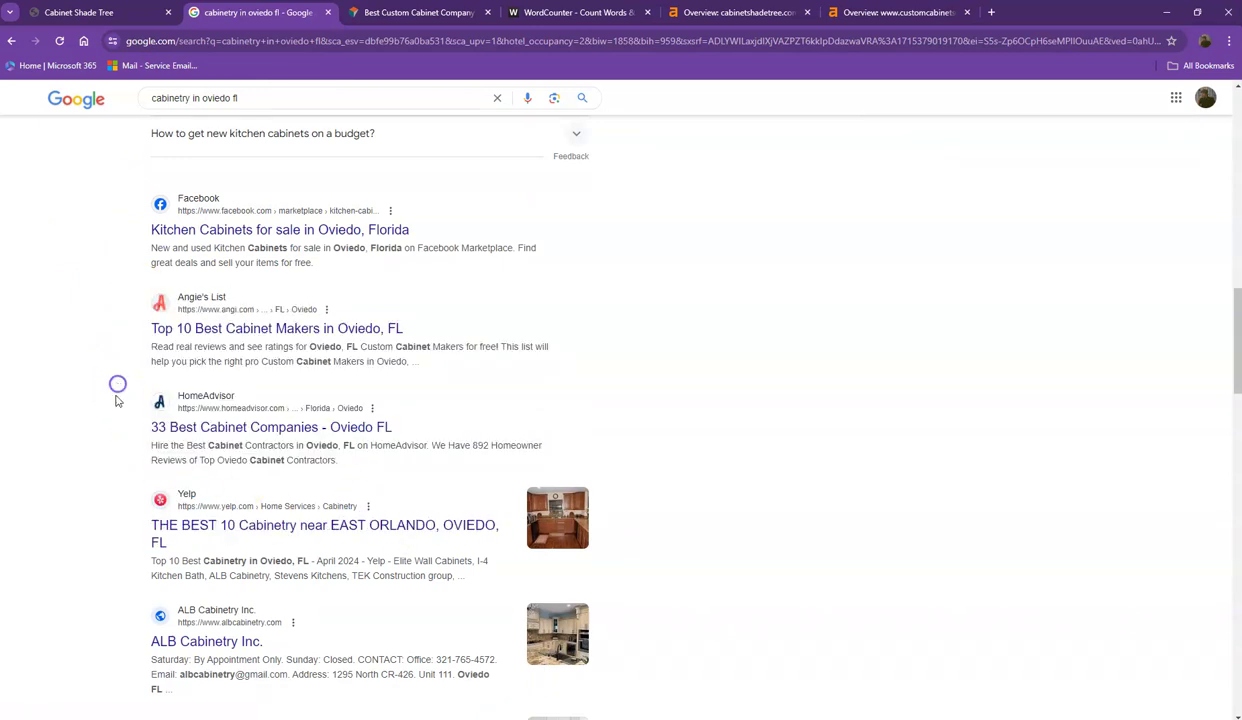
pyautogui.scroll(6, 90, 405)
pyautogui.scroll(4, 269, 288)
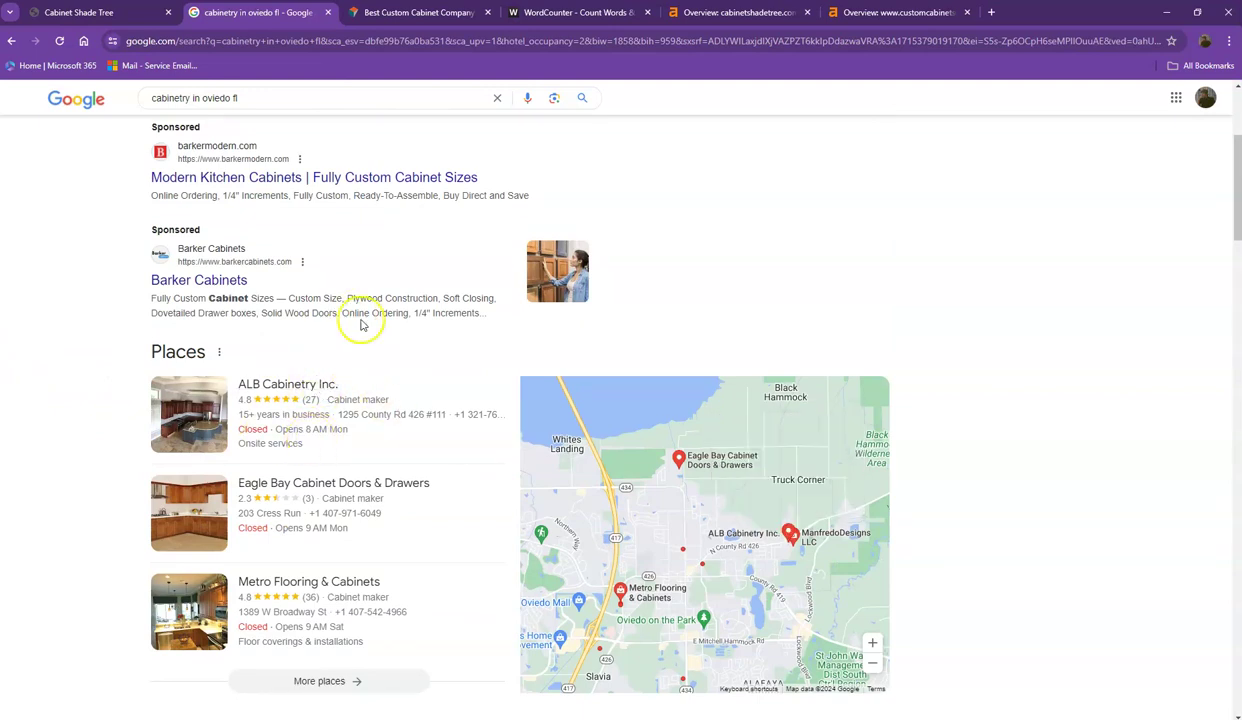
# Clear the text selection on the Cabinet Shade Tree homepage and go to its About Us section
pyautogui.click(121, 16)
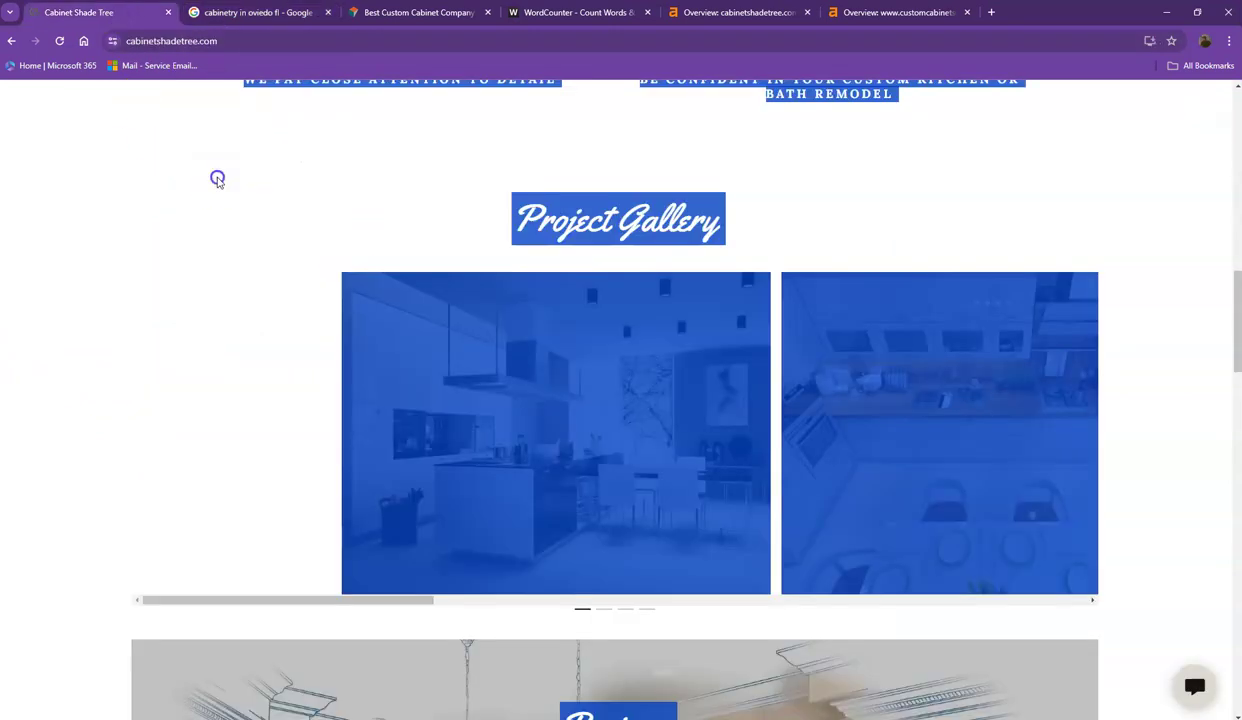
pyautogui.click(210, 172)
pyautogui.scroll(4, 214, 295)
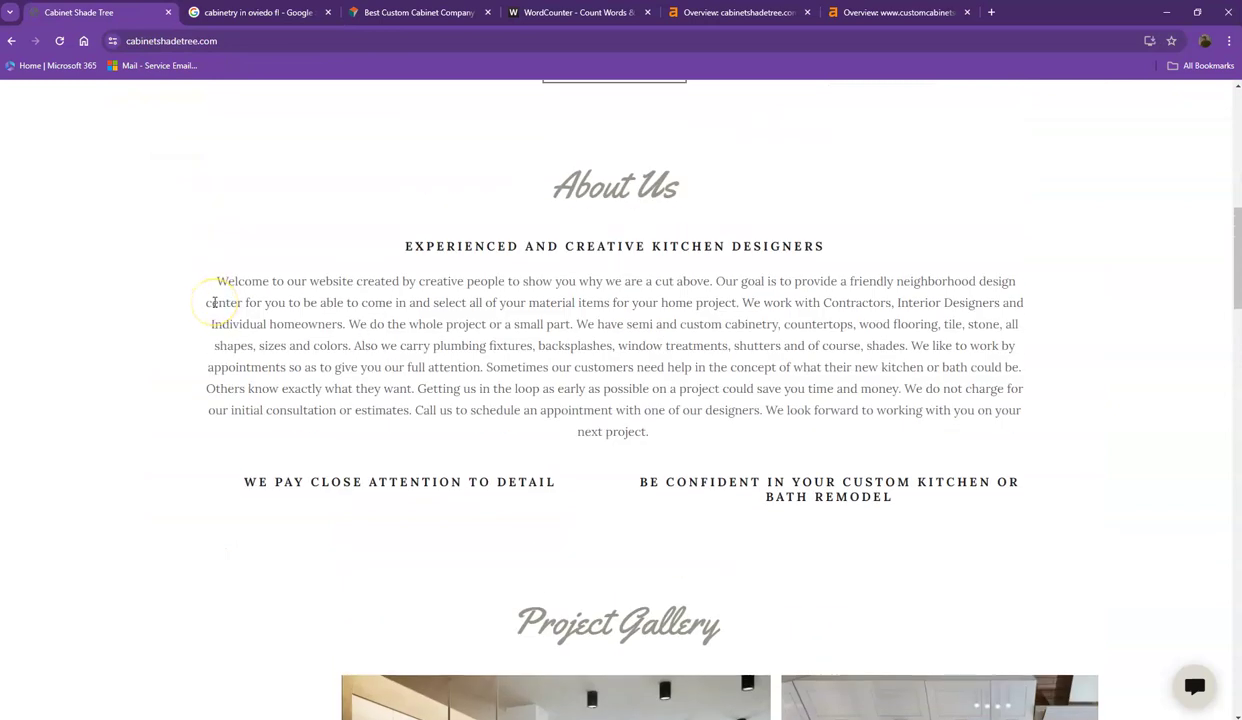